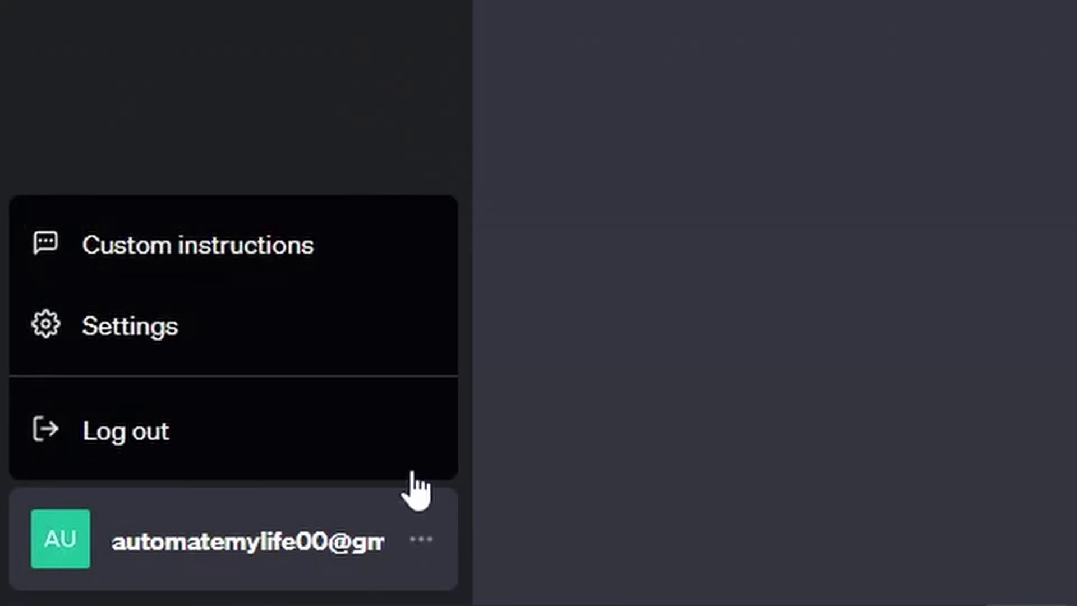
# - Open the custom instructions and enter response headings for who ChatGPT will act as, what it will do, why it is needed, and how
pyautogui.click(338, 246)
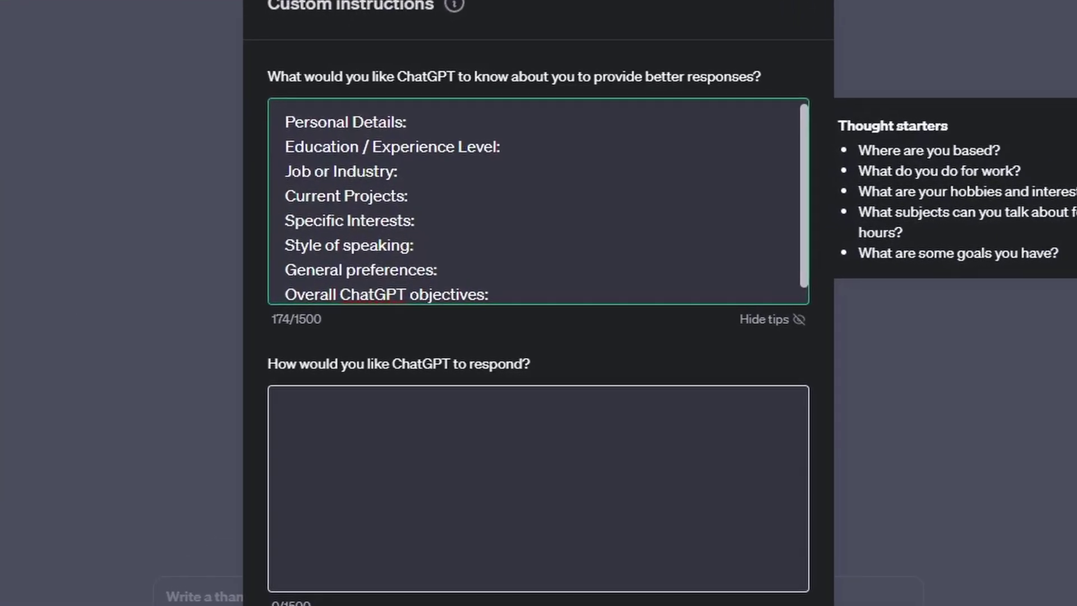
pyautogui.press('Tab')
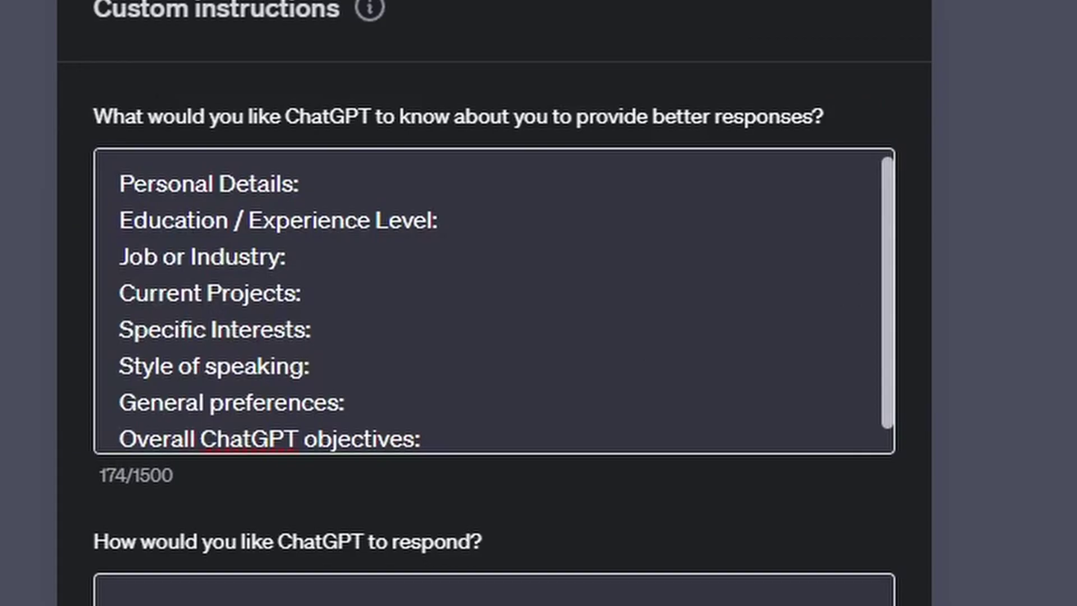
pyautogui.click(493, 589)
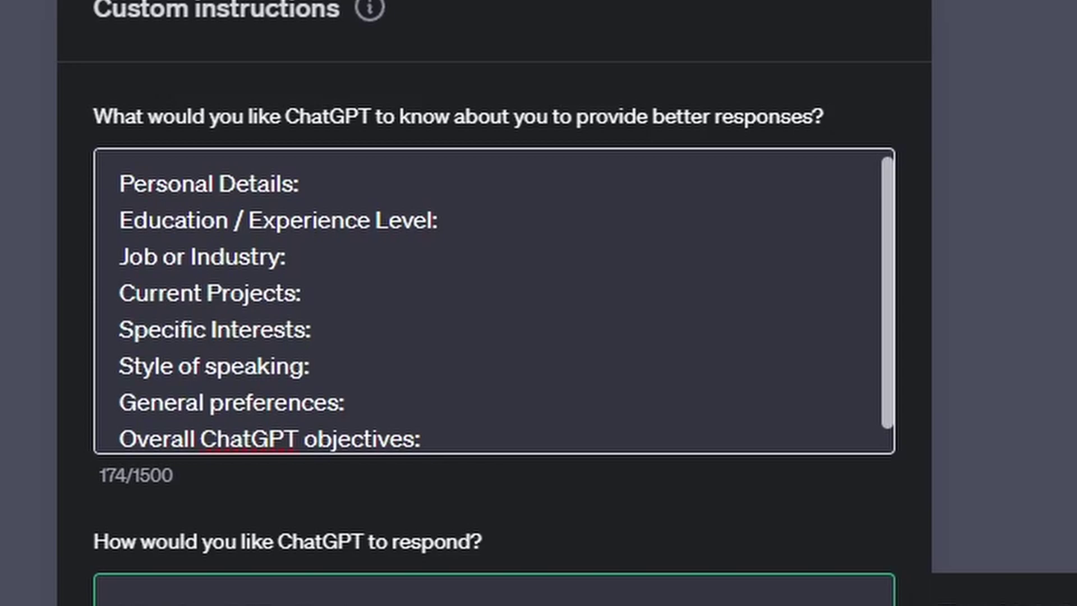
pyautogui.write('Who ChatGPT will act as: What ChatGPT will do: Why the user needs this to be done: How the user wishes the task to be carried out:')
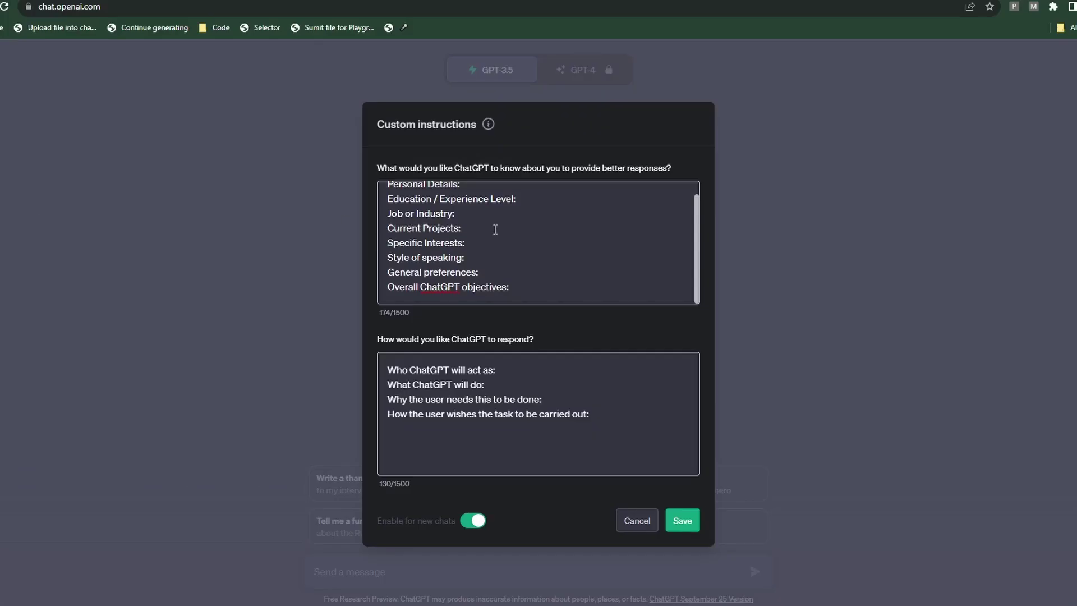
# - Replace the about-you headings with the copied profile of a web development beginner who wants to become proficient in JavaScript
pyautogui.click(496, 229)
pyautogui.hotkey('ctrl', 'a')
pyautogui.hotkey('ctrl', 'v')
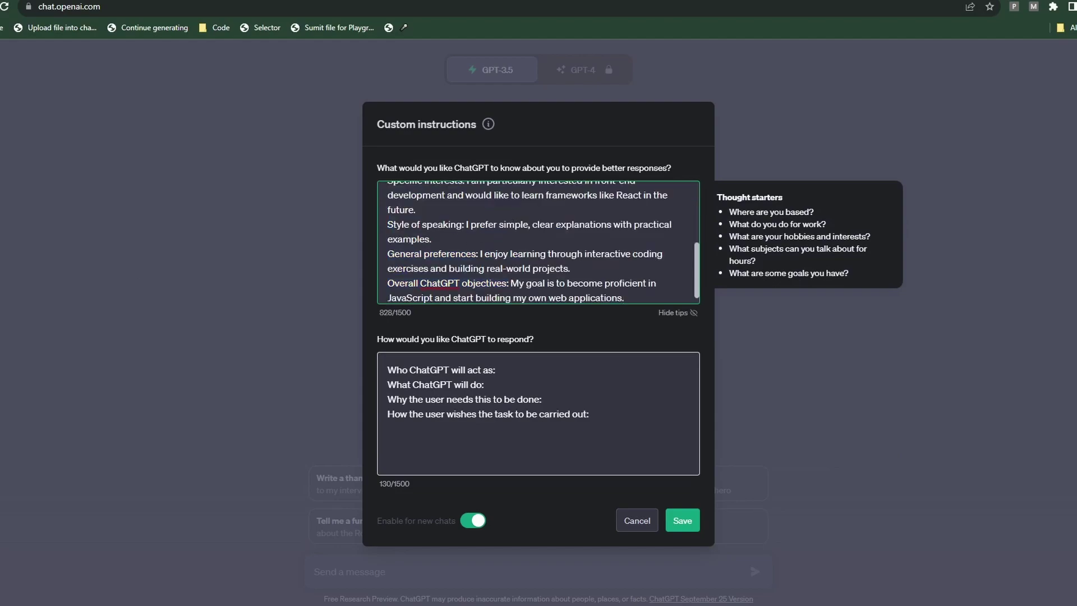
# - Read through the completed about-you profile, from the personal details to the overall ChatGPT objectives
pyautogui.scroll(5, 700, 213)
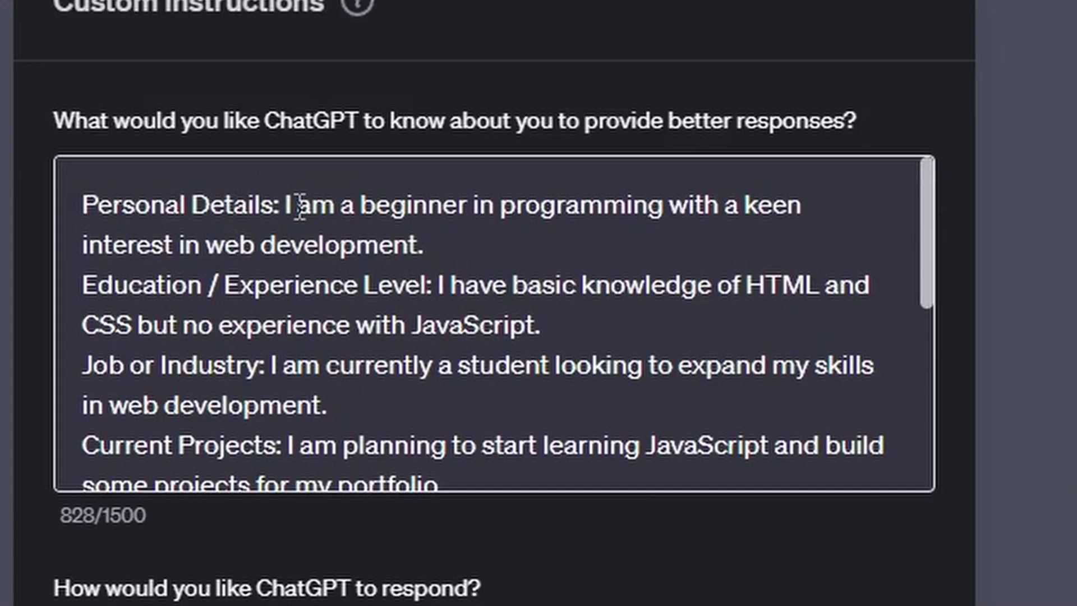
pyautogui.click(934, 217)
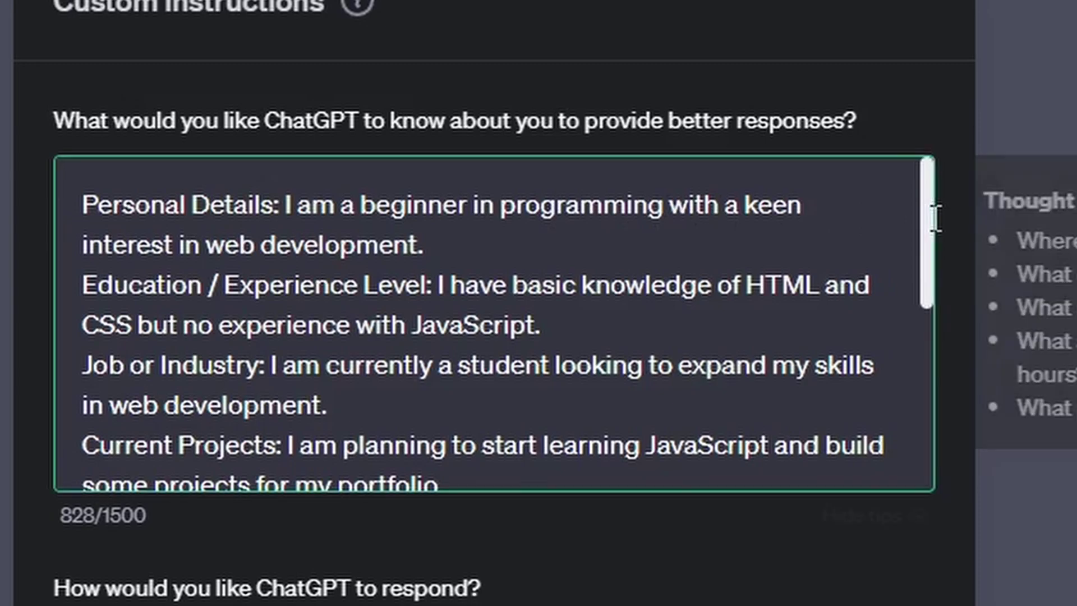
pyautogui.scroll(-1, 934, 222)
pyautogui.scroll(-2, 935, 233)
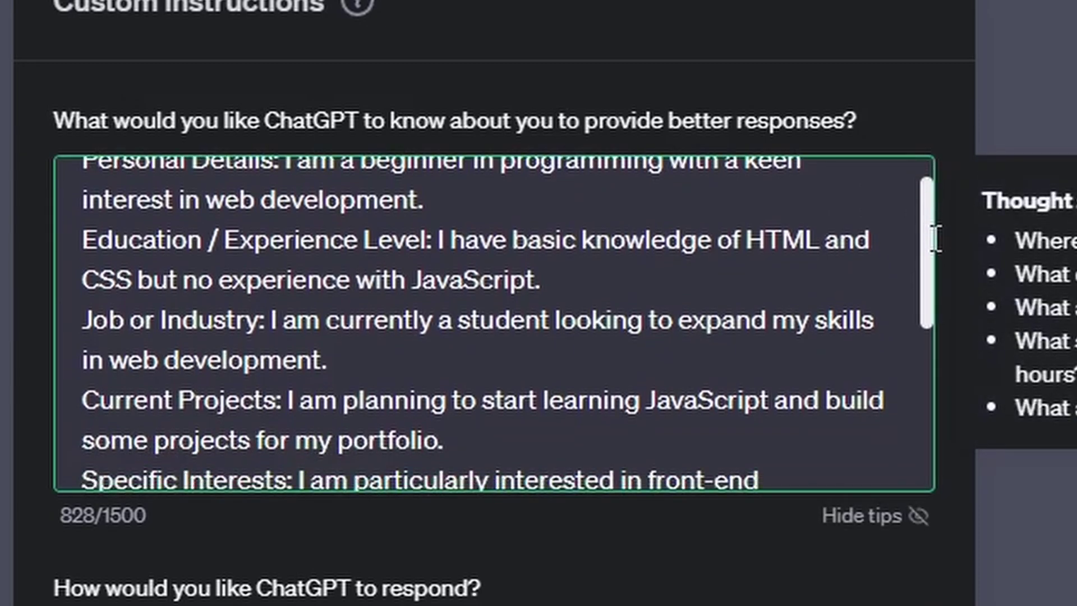
pyautogui.scroll(1, 945, 272)
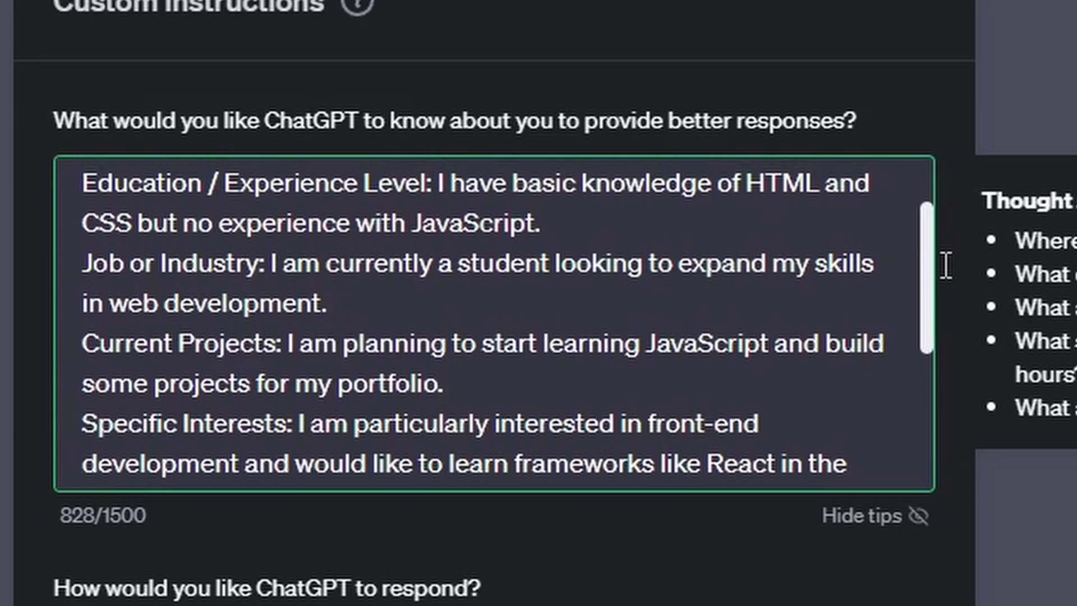
pyautogui.scroll(-2, 948, 280)
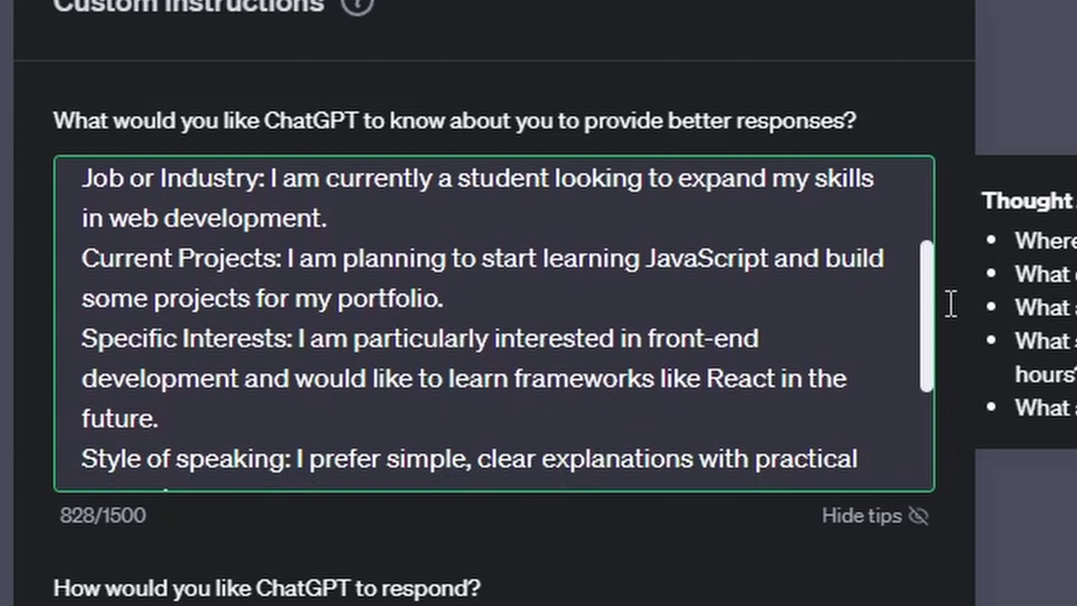
pyautogui.scroll(-2, 950, 305)
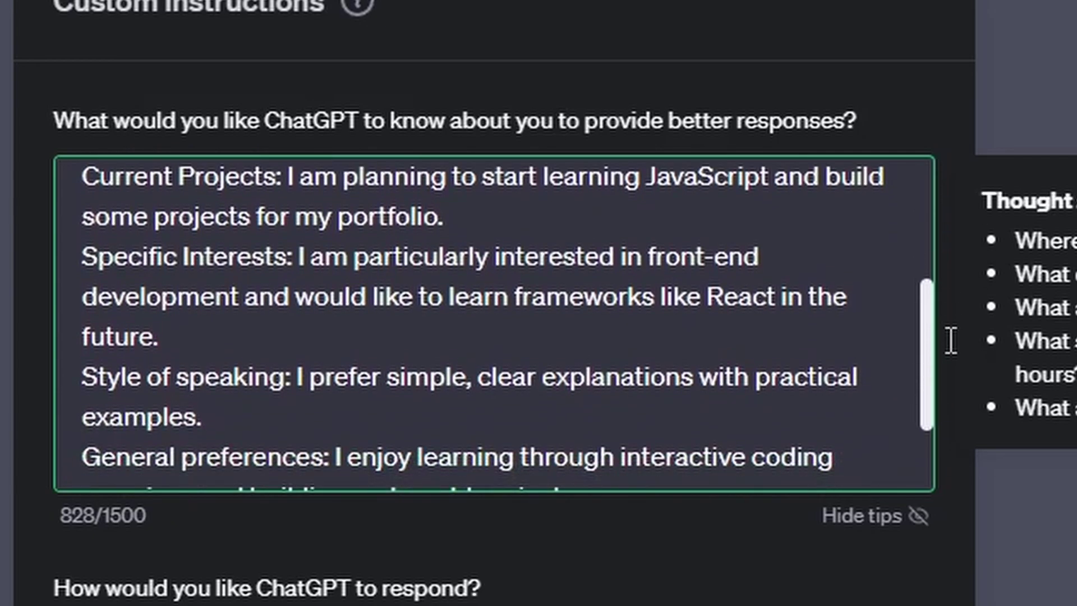
pyautogui.scroll(-2, 950, 340)
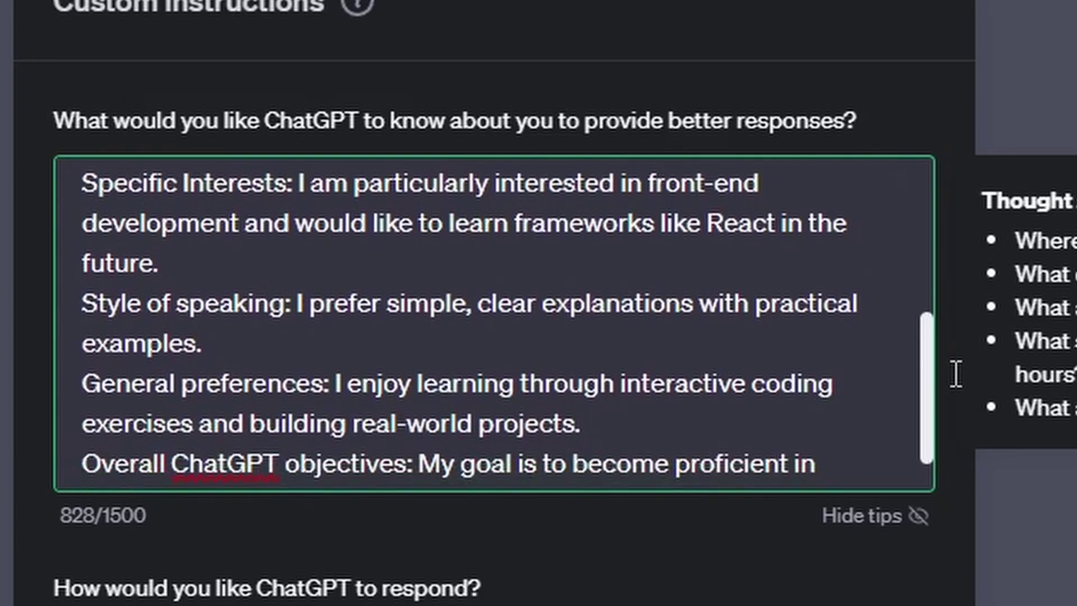
pyautogui.scroll(-1, 956, 374)
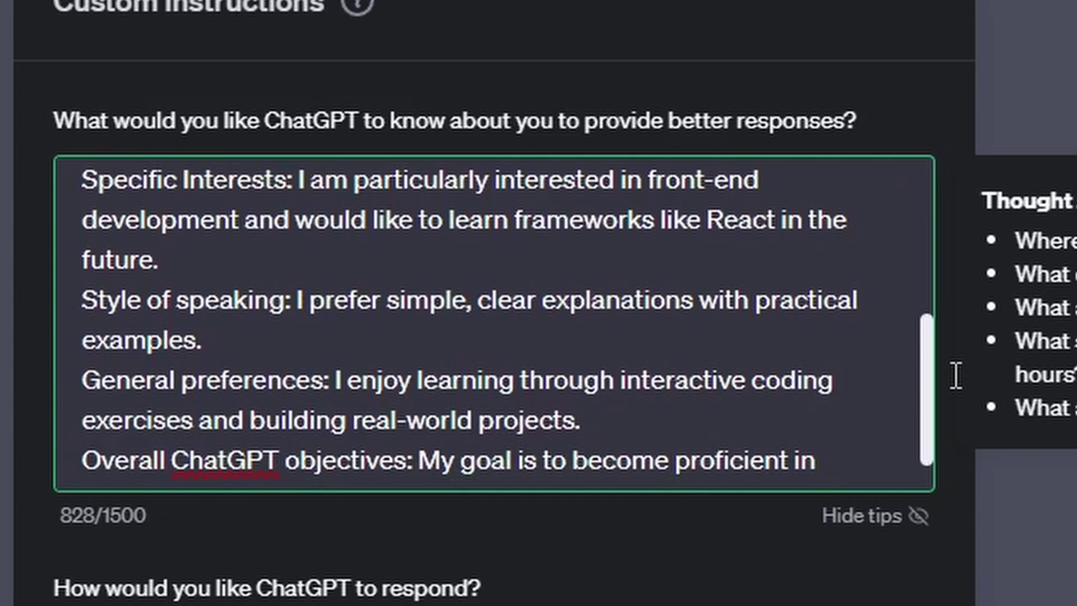
pyautogui.scroll(-2, 955, 376)
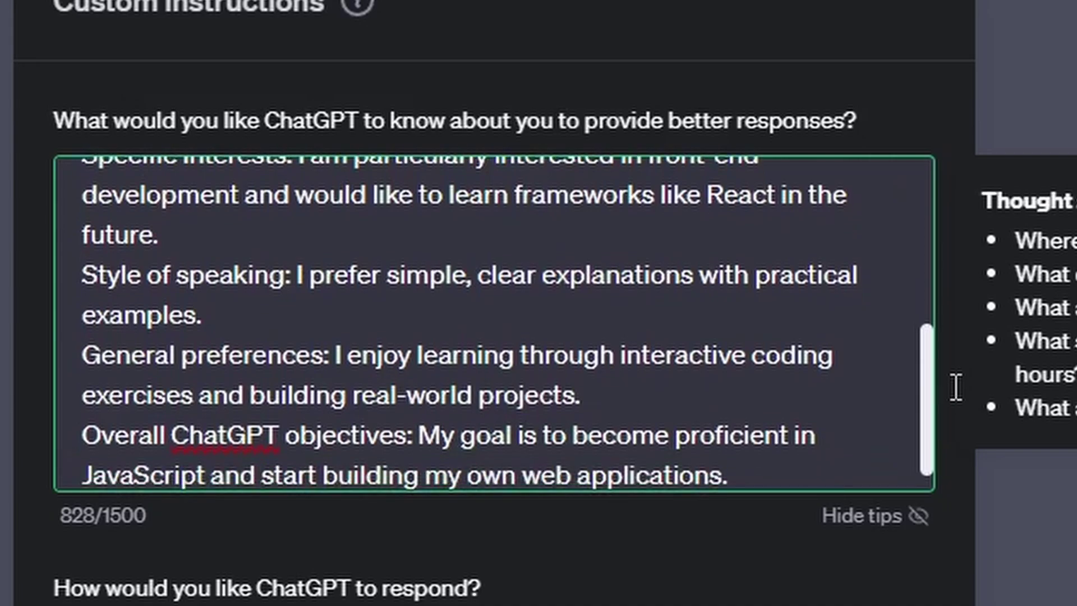
pyautogui.scroll(-4, 955, 387)
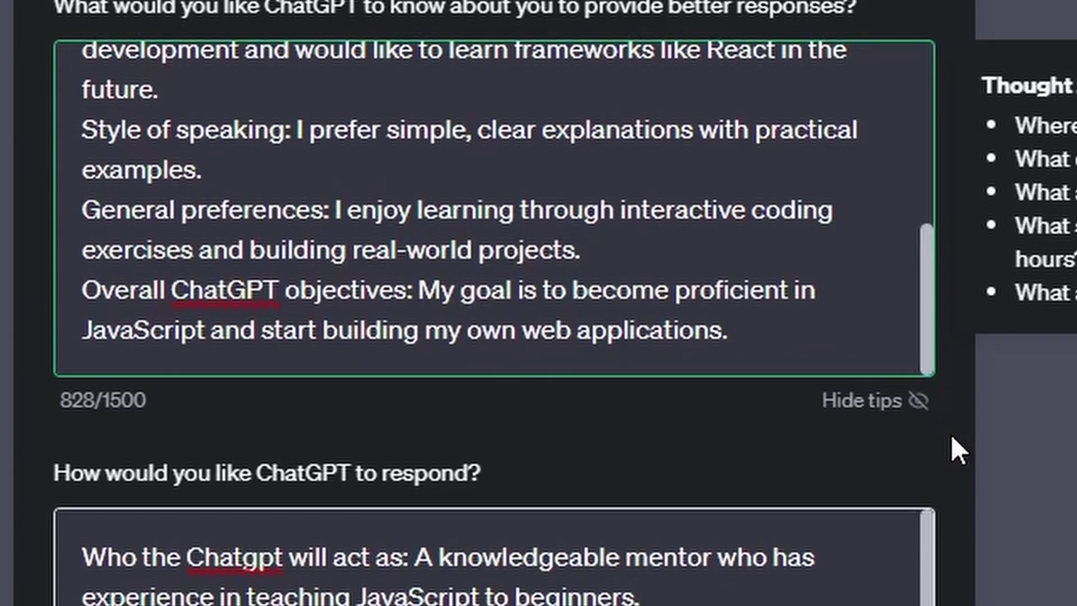
# - Read through the response instructions covering ChatGPT's mentor role, the JavaScript roadmap task, the reason for it and how it should be carried out
pyautogui.scroll(-4, 956, 449)
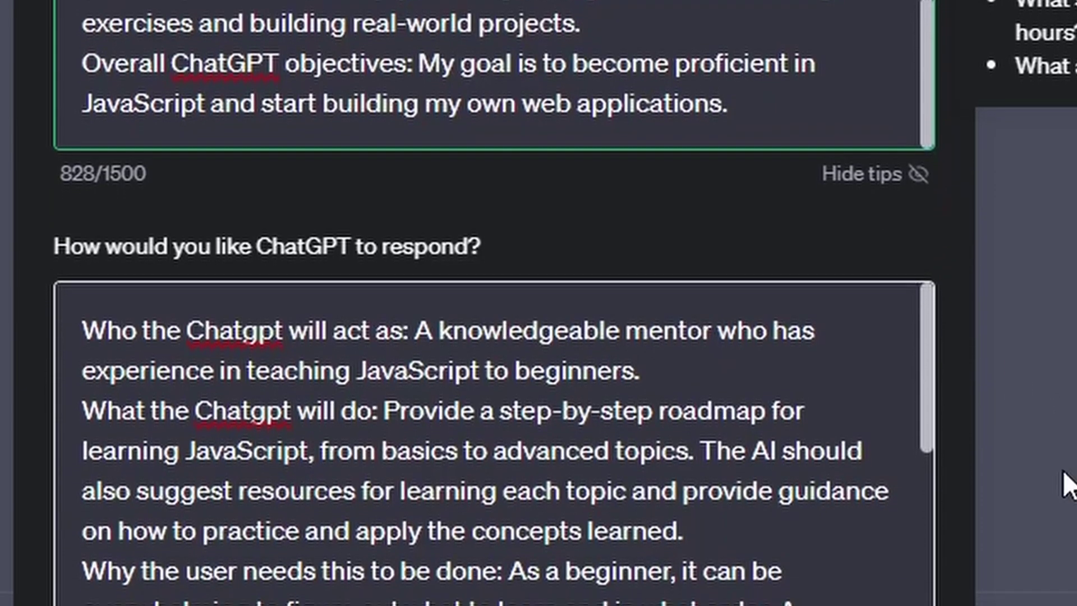
pyautogui.scroll(-4, 1064, 472)
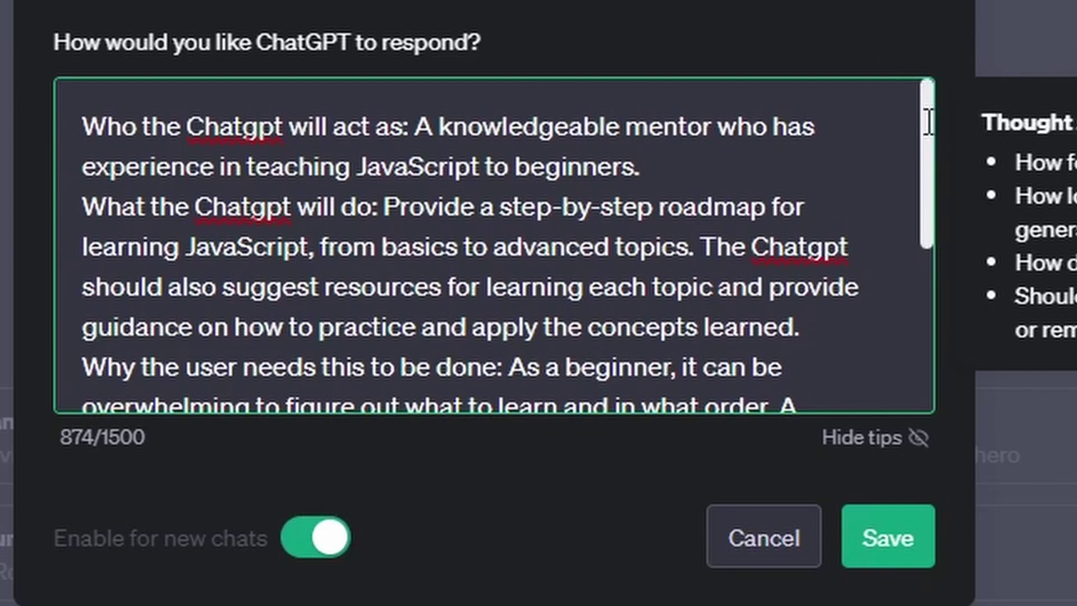
pyautogui.moveTo(933, 127); pyautogui.dragTo(951, 149)
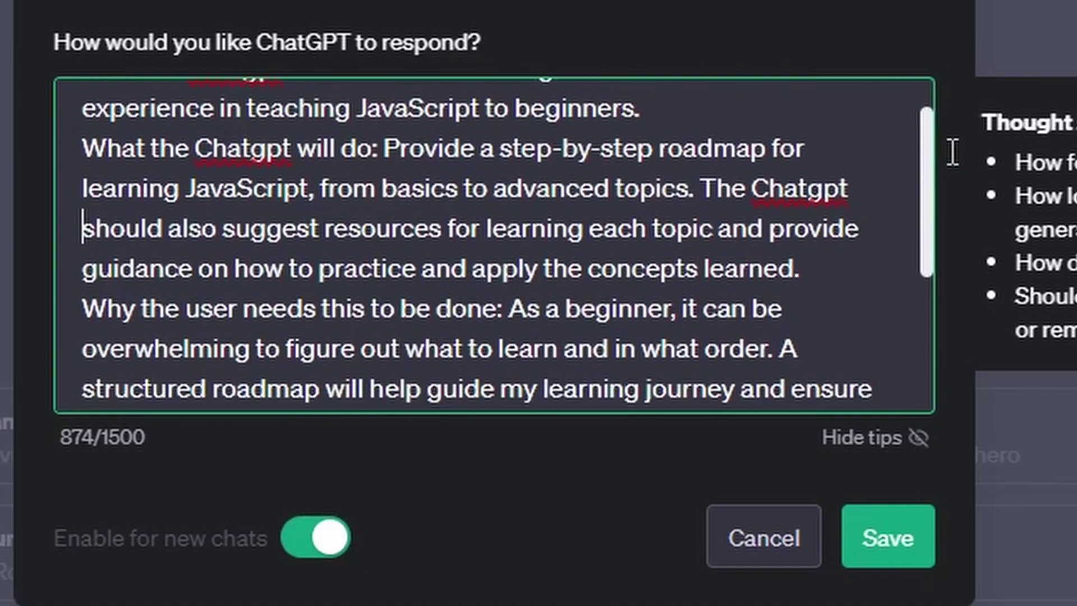
pyautogui.scroll(-1, 954, 156)
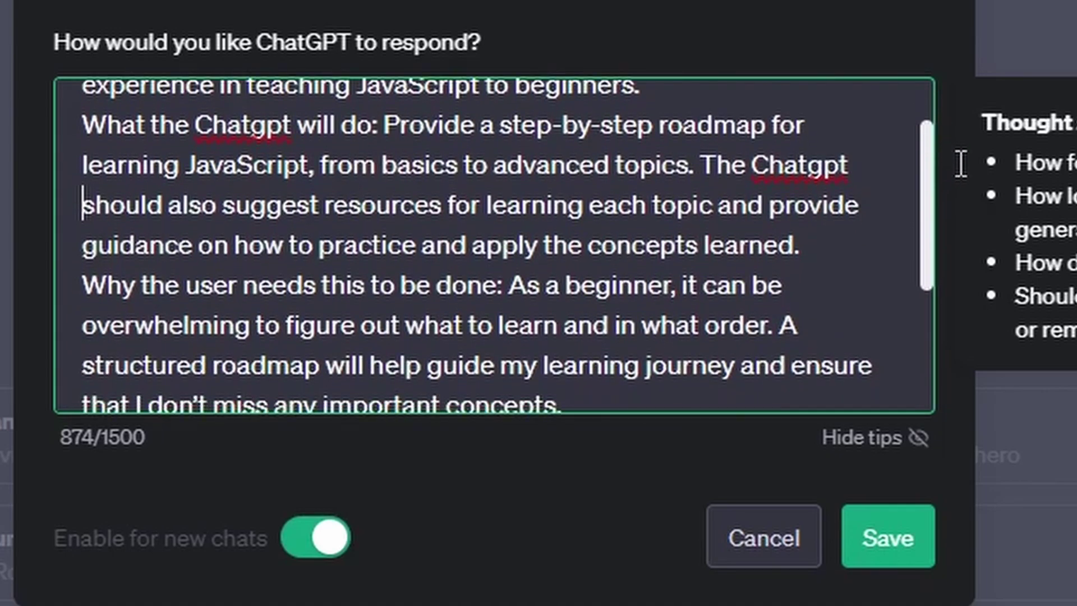
pyautogui.scroll(-1, 961, 164)
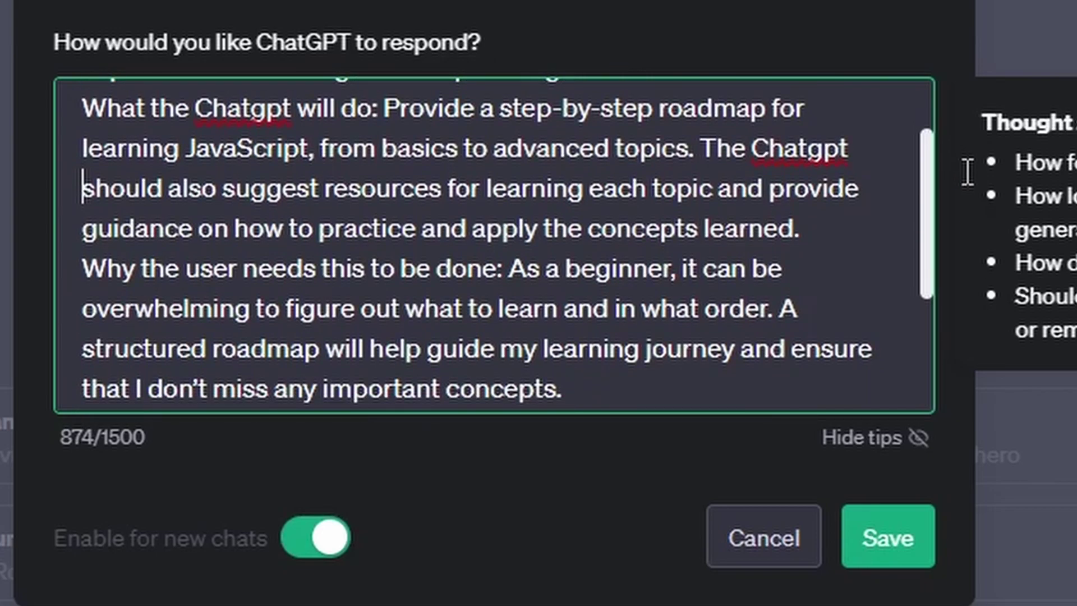
pyautogui.scroll(-1, 968, 174)
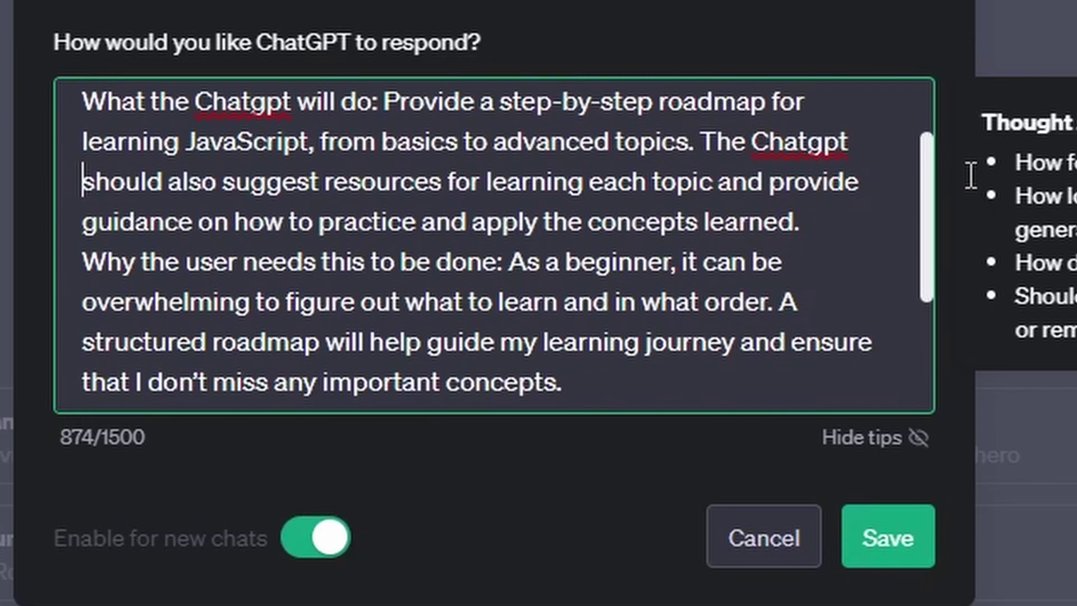
pyautogui.scroll(-1, 974, 180)
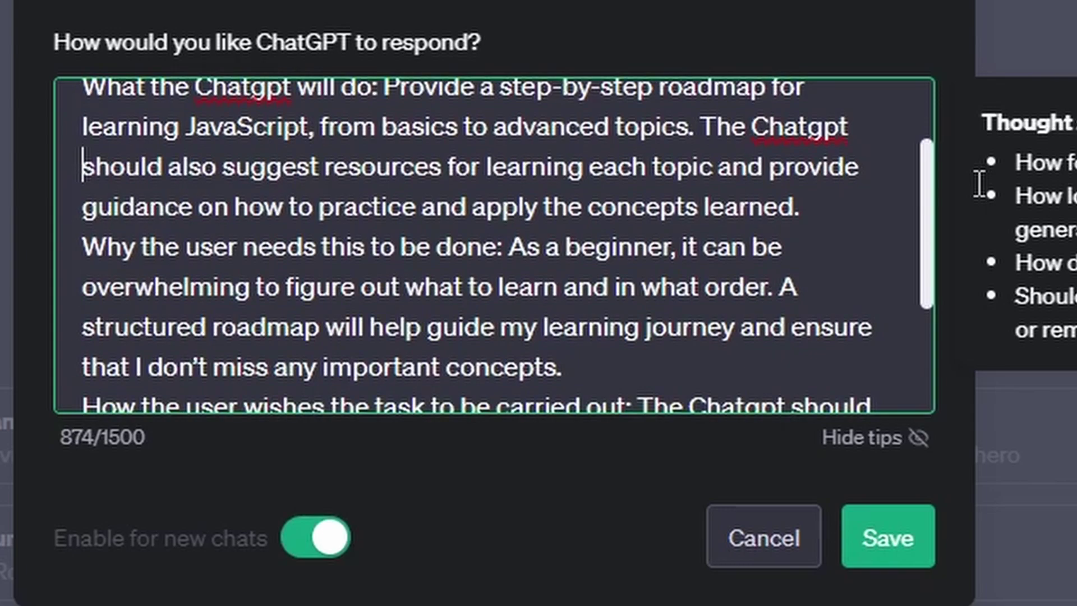
pyautogui.scroll(-1, 981, 191)
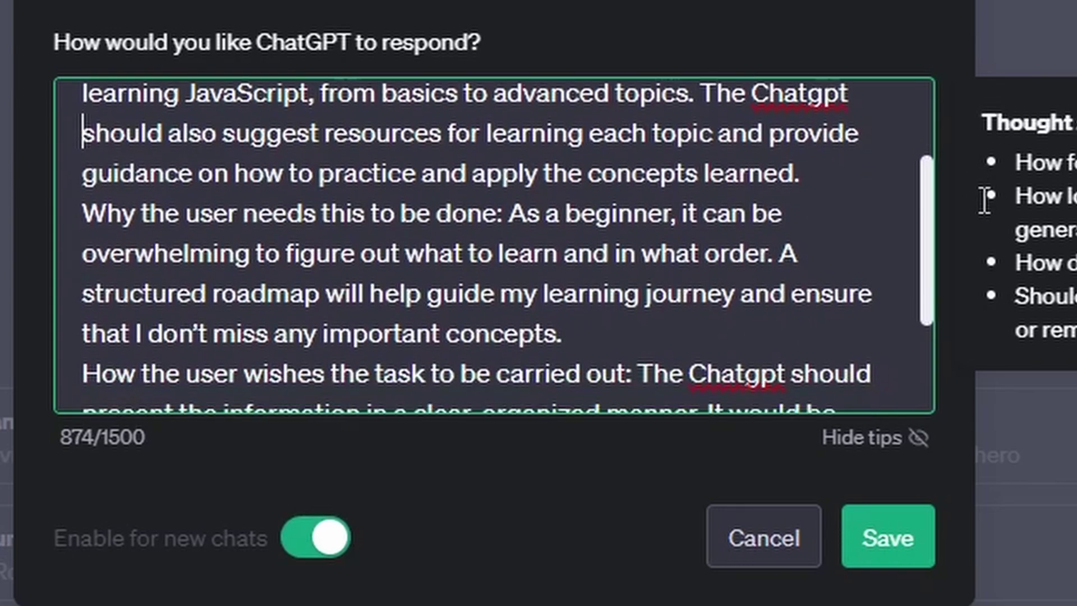
pyautogui.scroll(-2, 988, 202)
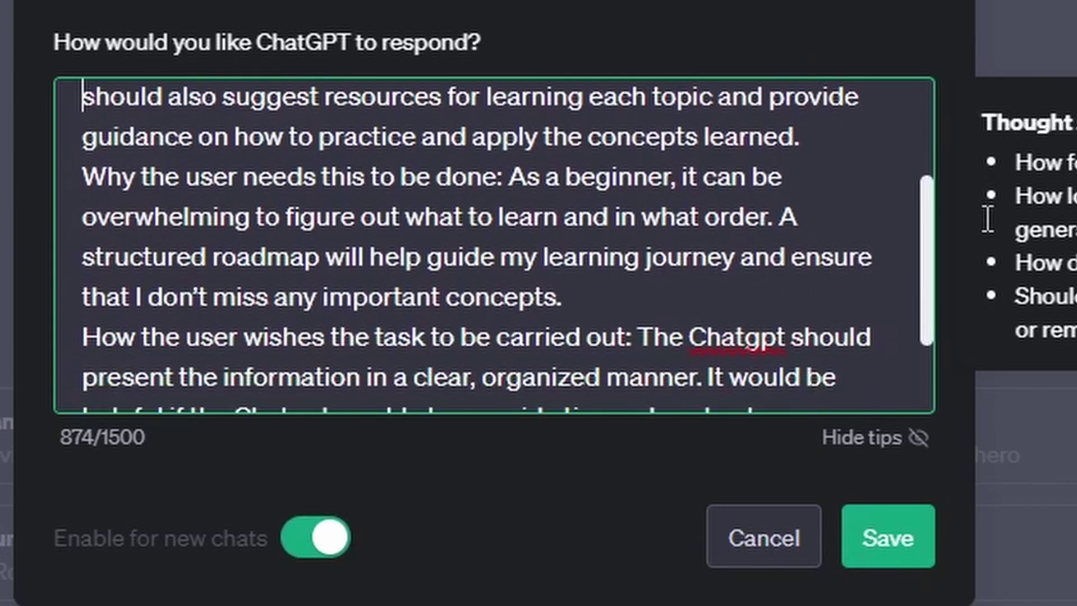
pyautogui.scroll(-1, 988, 230)
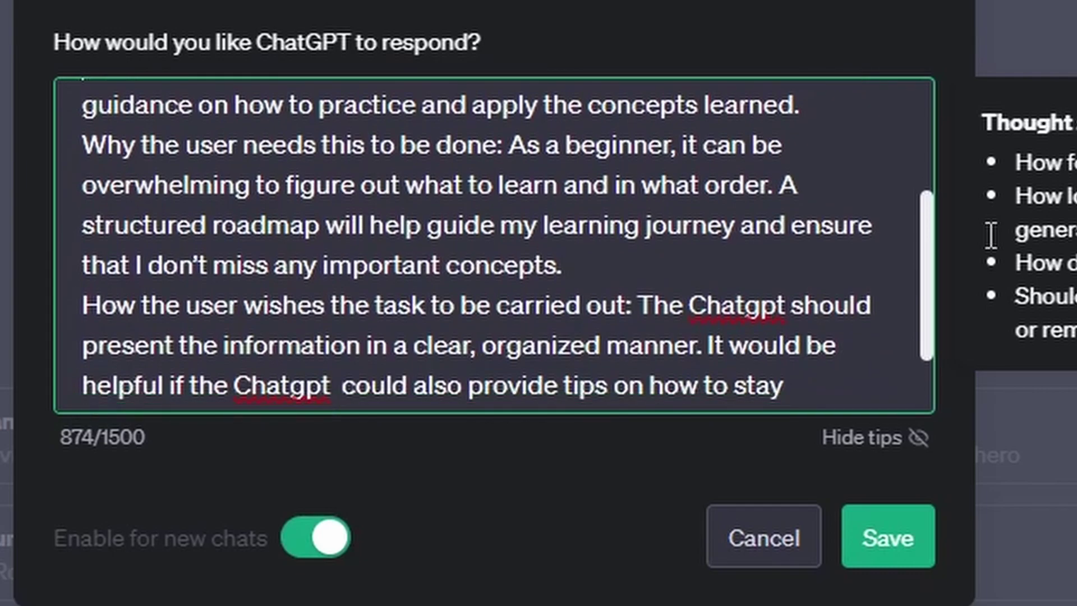
pyautogui.scroll(-1, 993, 237)
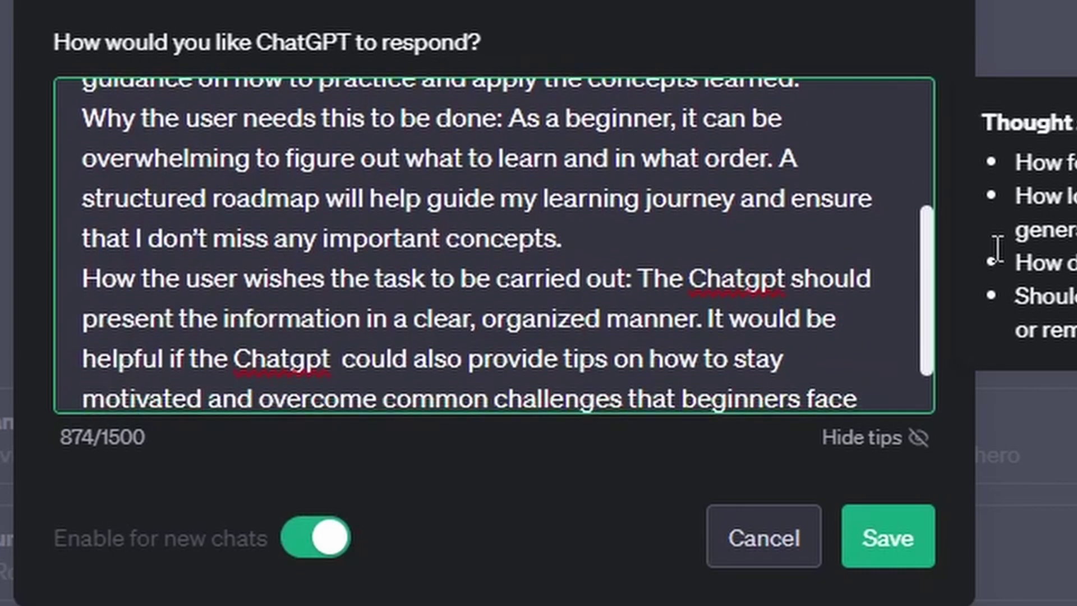
pyautogui.scroll(-1, 996, 247)
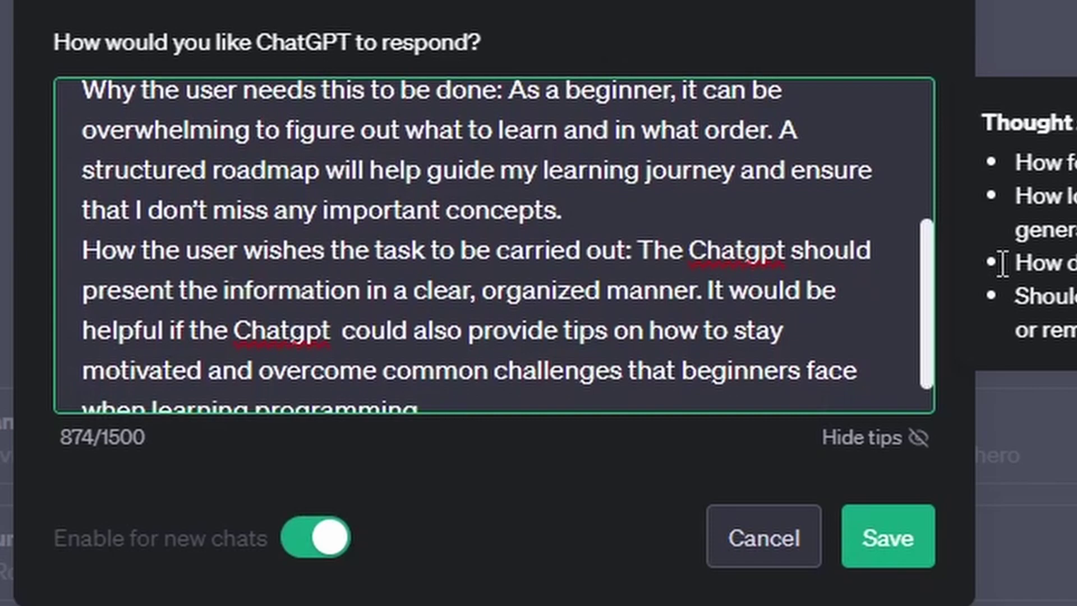
pyautogui.scroll(-1, 1002, 263)
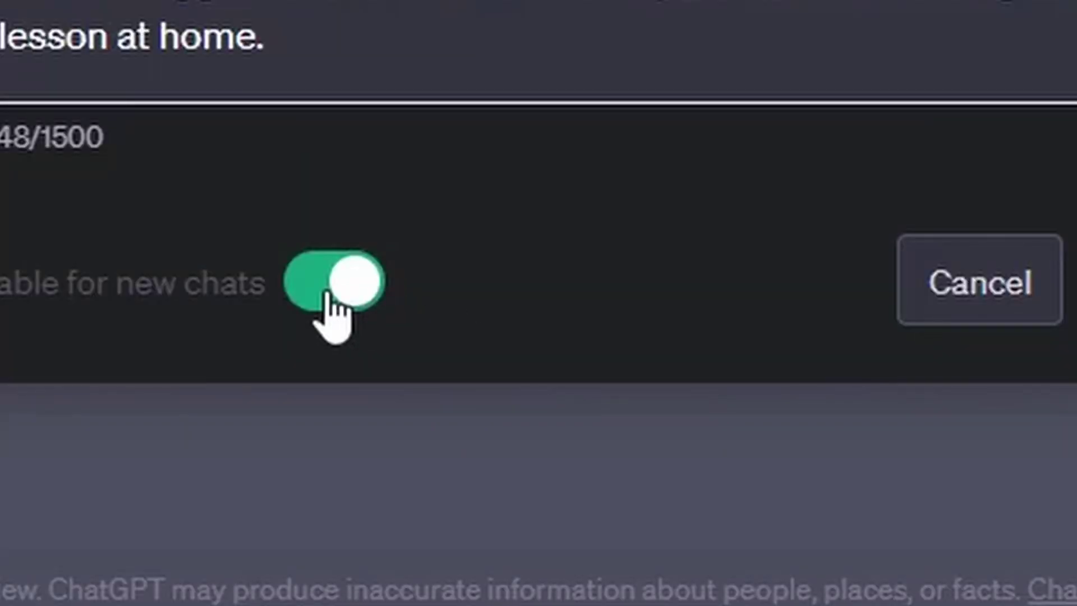
# - Toggle the Enable for new chats option and cancel the custom instructions dialog
pyautogui.click(331, 292)
pyautogui.click(961, 300)
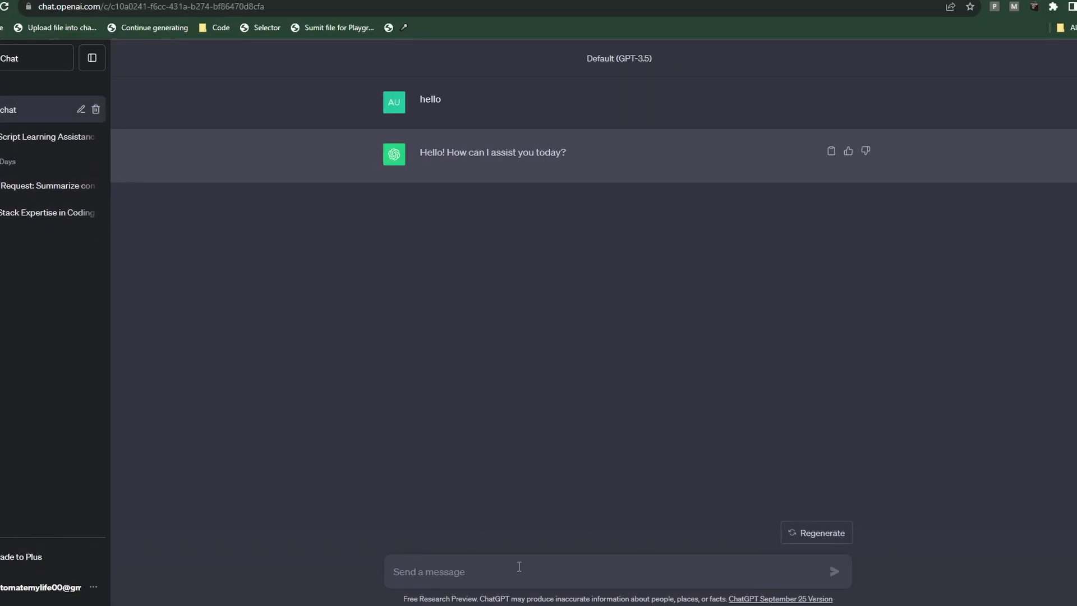
# - Send the message "please provide me with a course outline to learn javascript to mastery" and look over the modules in the reply
pyautogui.write('please provide me with a course outline to learn javascript to mastery')
pyautogui.press('Return')
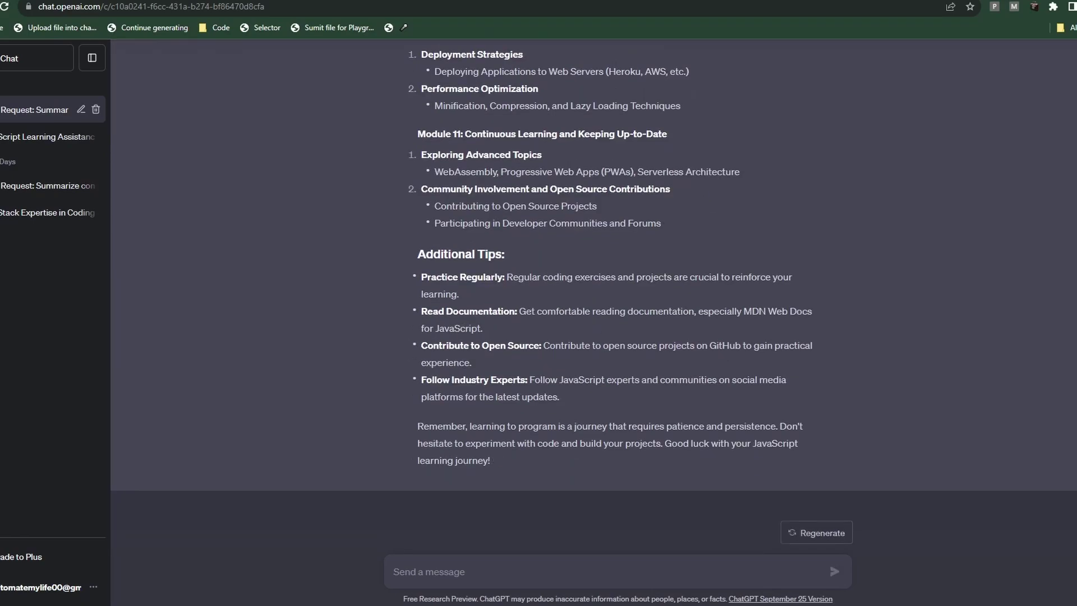
pyautogui.scroll(20, 440, 208)
pyautogui.scroll(-6, 440, 208)
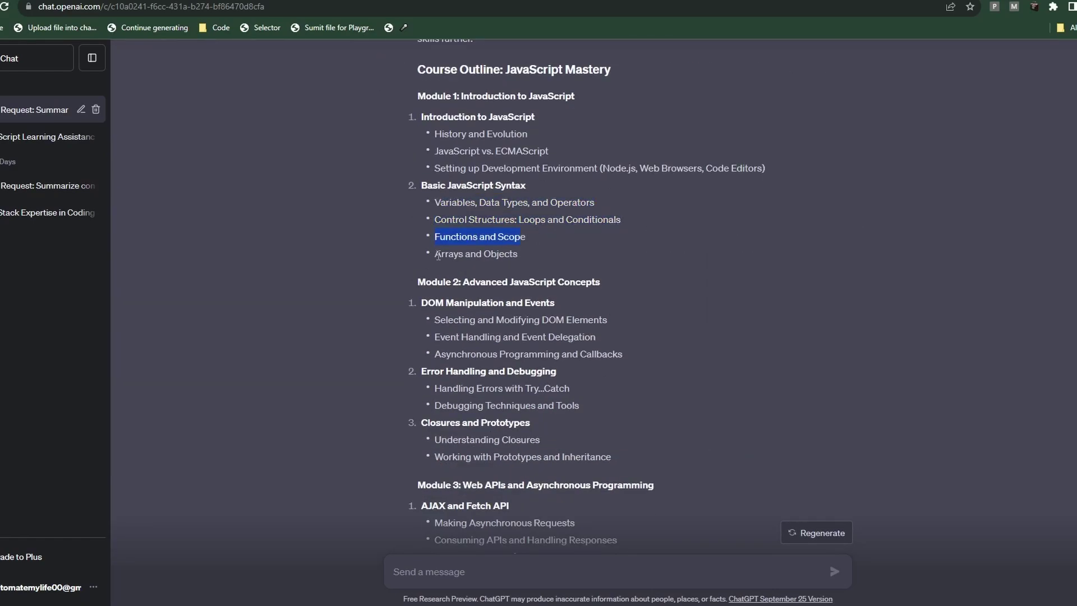
# - Ask ChatGPT to start the course as the instructor and guide step by step, and look through the first lesson it returns
pyautogui.scroll(-20, 438, 255)
pyautogui.click(703, 569)
pyautogui.write('great now i would like to get started on the course. can you act as the course instructor and guide me step by step?')
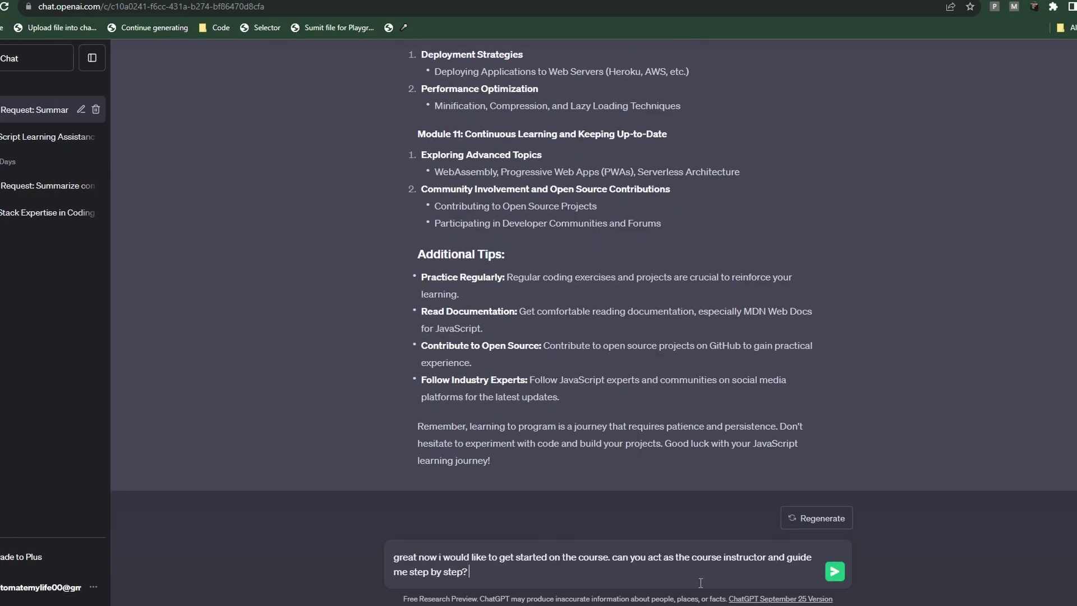
pyautogui.click(835, 576)
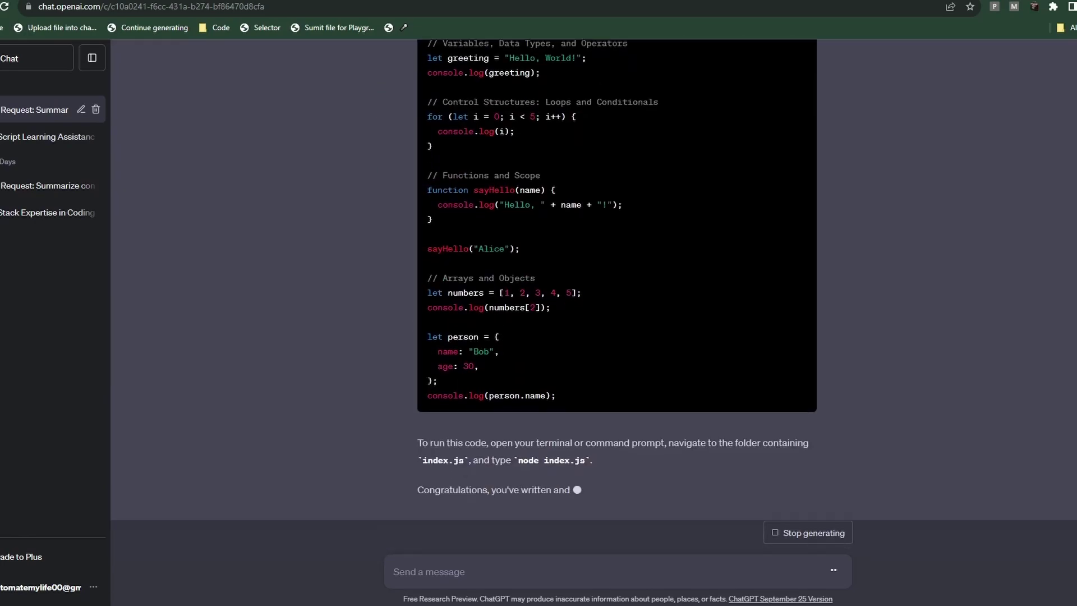
pyautogui.scroll(10, 698, 458)
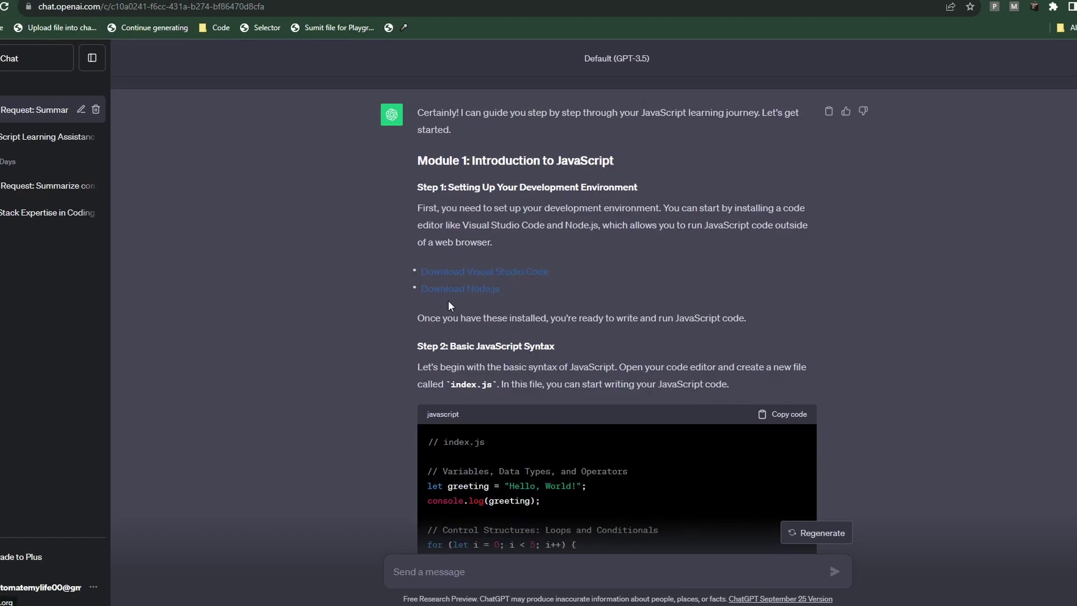
pyautogui.scroll(-10, 987, 466)
pyautogui.scroll(8, 990, 453)
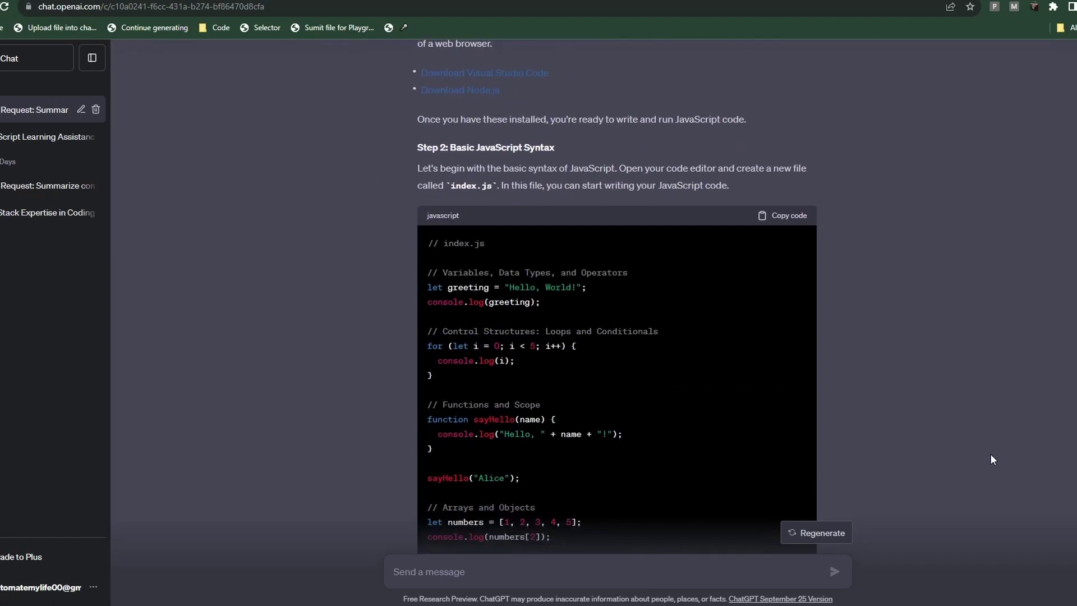
# - Read through the first lesson's development environment setup and the basic JavaScript syntax code example
pyautogui.scroll(-6, 990, 453)
pyautogui.scroll(-2, 990, 453)
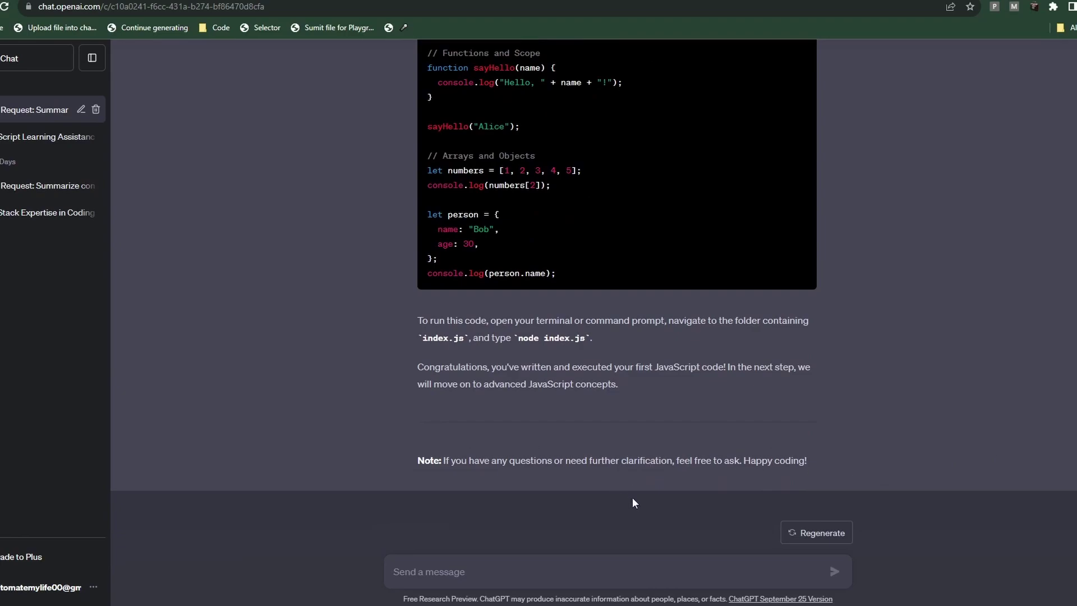
pyautogui.scroll(10, 547, 408)
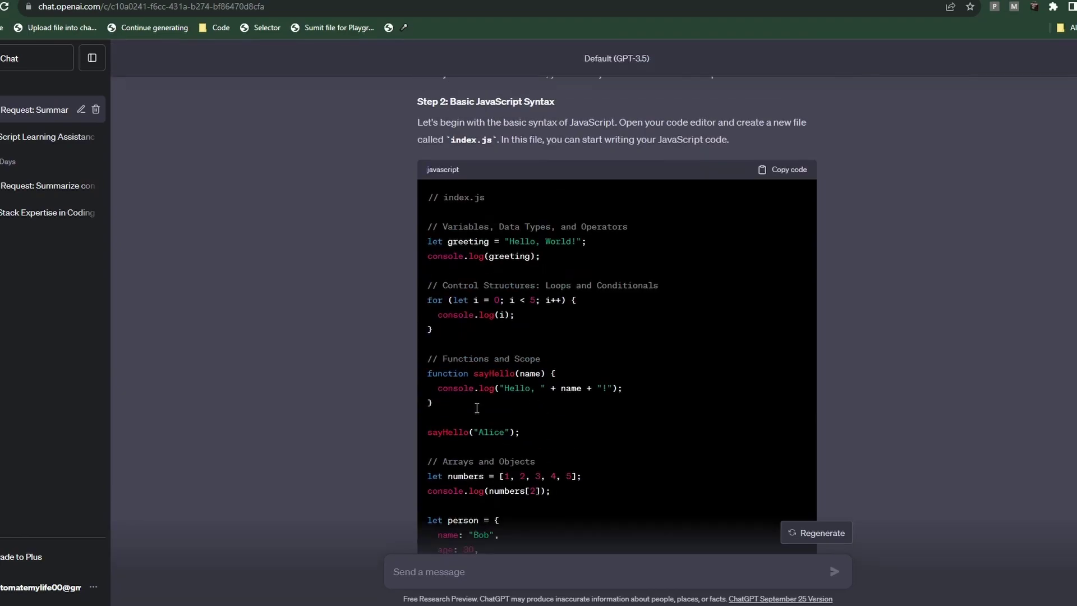
pyautogui.scroll(4, 536, 345)
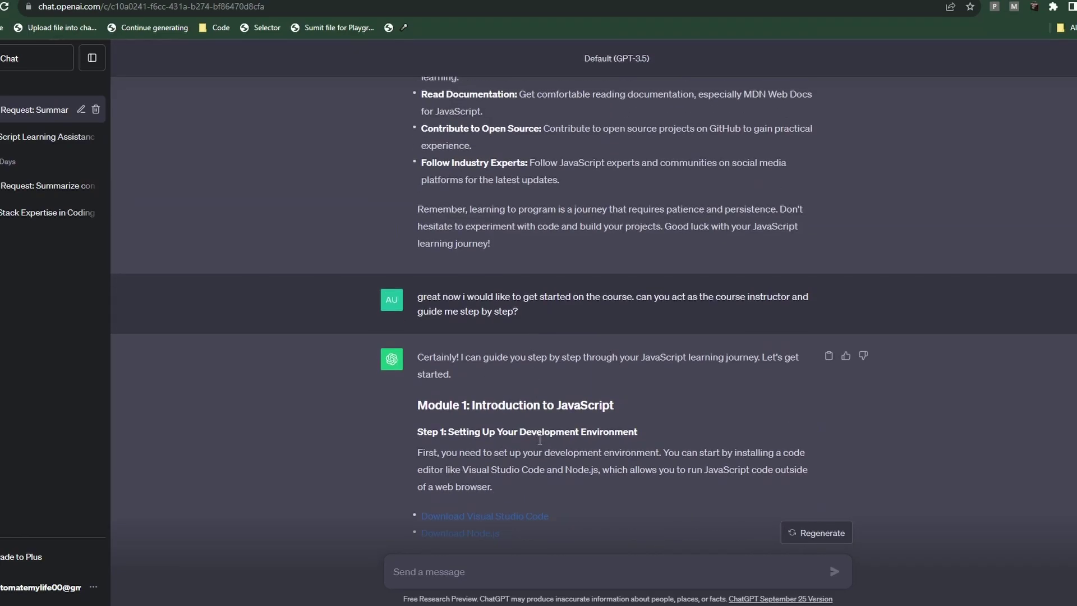
pyautogui.scroll(-5, 708, 440)
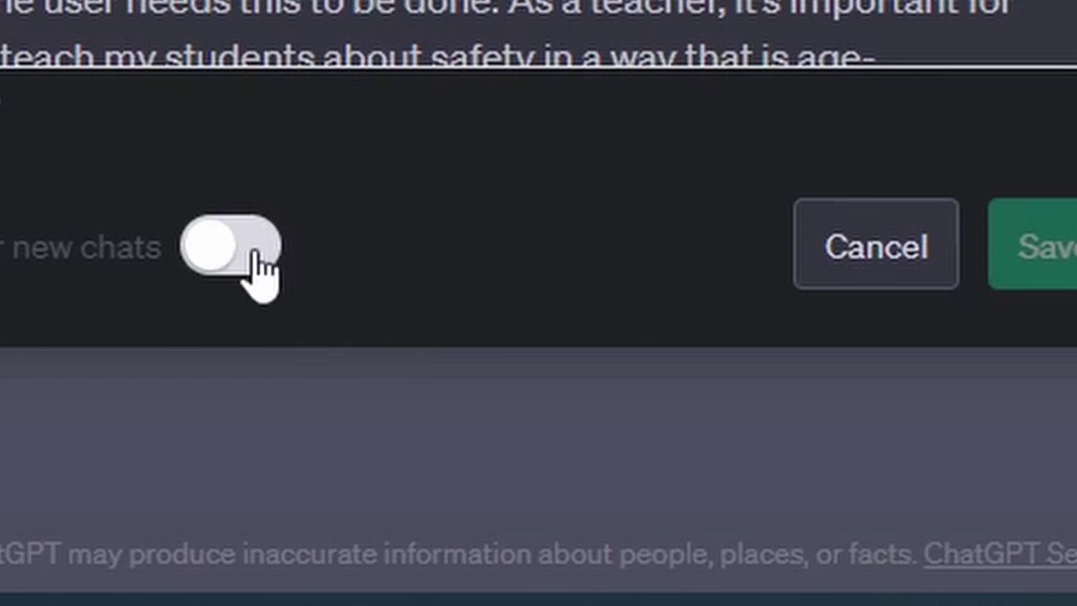
# - Turn on and save Enable for new chats in the custom instructions, and send "hello" in a new chat
pyautogui.click(254, 253)
pyautogui.click(1068, 247)
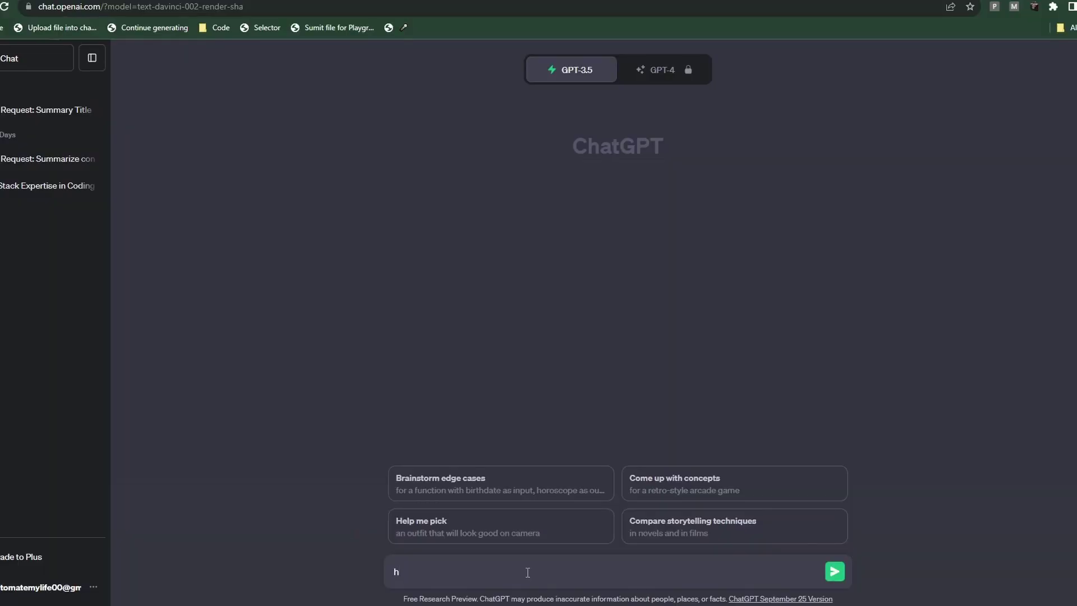
pyautogui.click(527, 572)
pyautogui.write('hello')
pyautogui.press('Return')
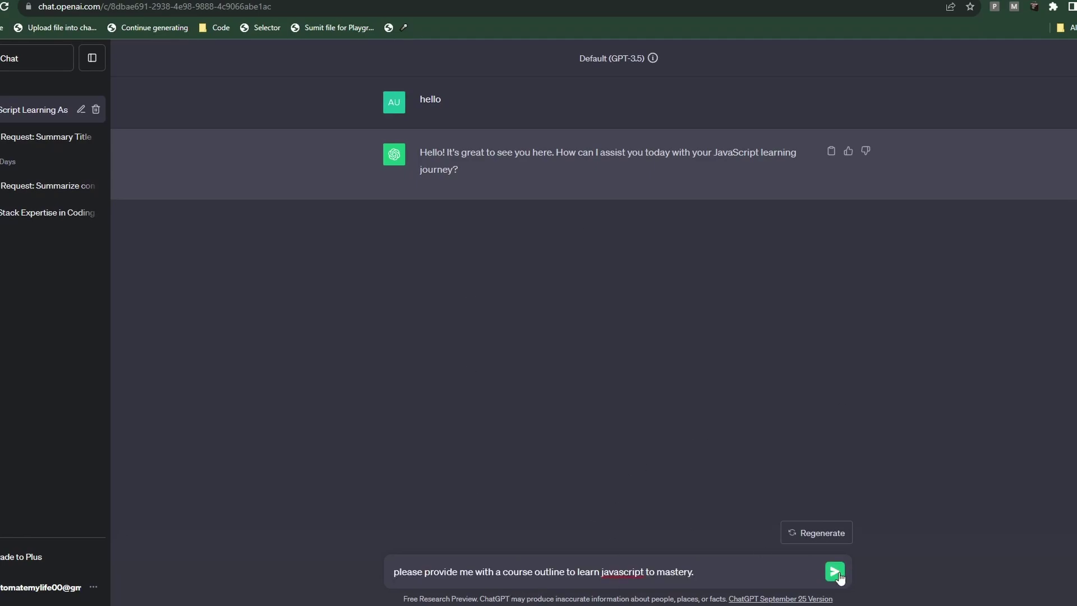
# - Send "please provide me with a course outline to learn javascript to mastery." and look through the topics, resources and projects in the reply
pyautogui.click(841, 576)
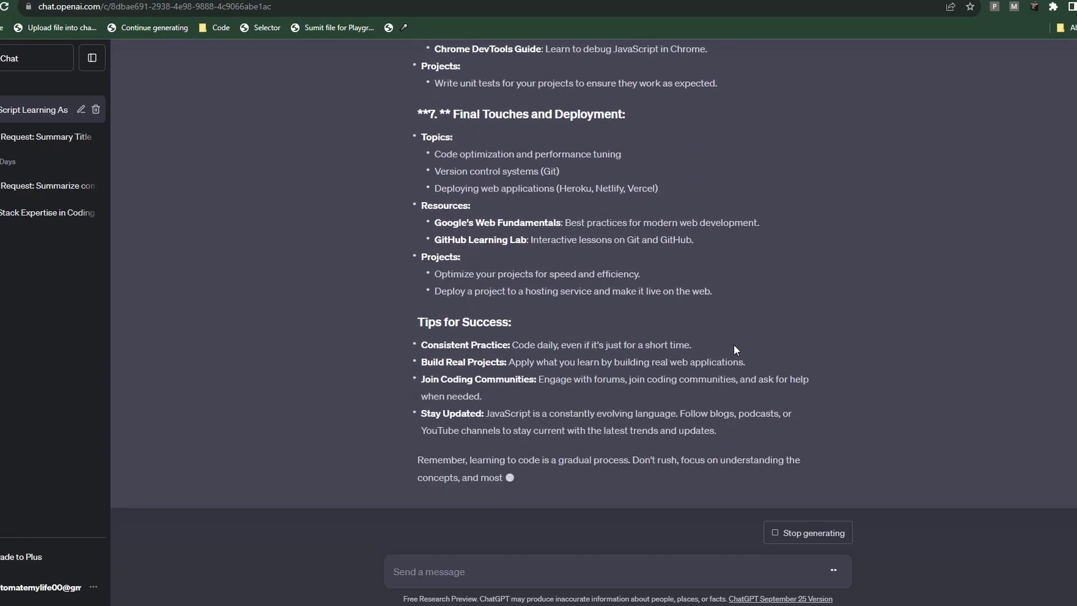
pyautogui.scroll(9, 523, 470)
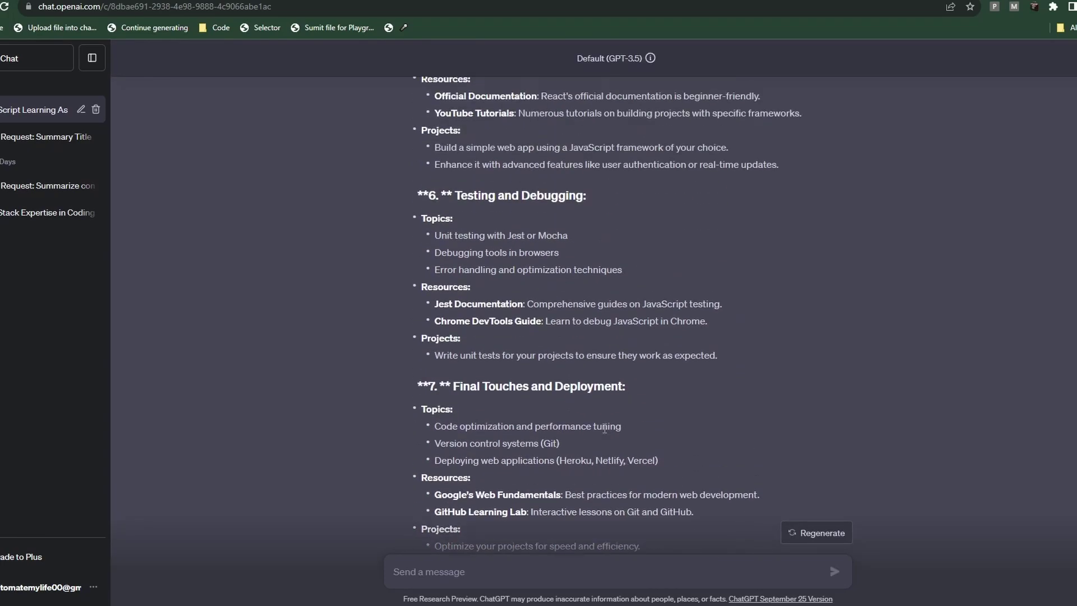
pyautogui.scroll(8, 507, 392)
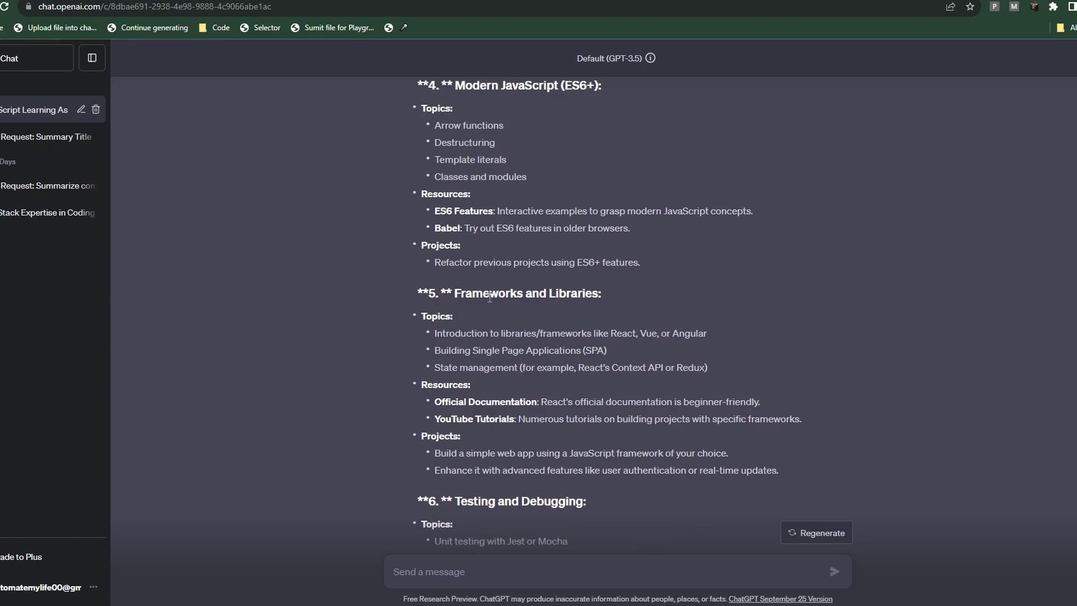
pyautogui.scroll(12, 707, 421)
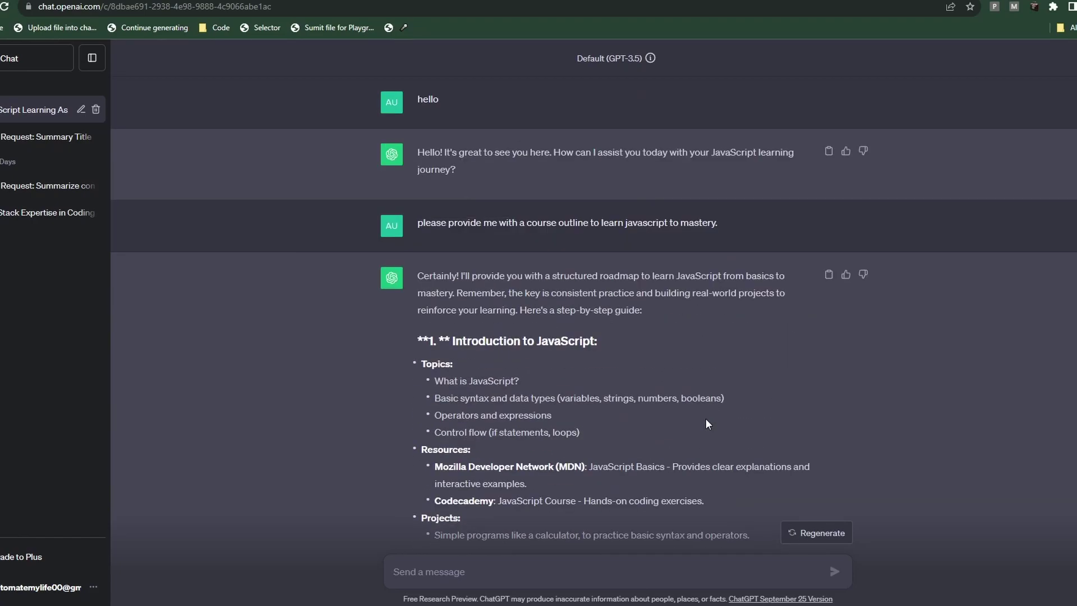
pyautogui.scroll(-20, 705, 419)
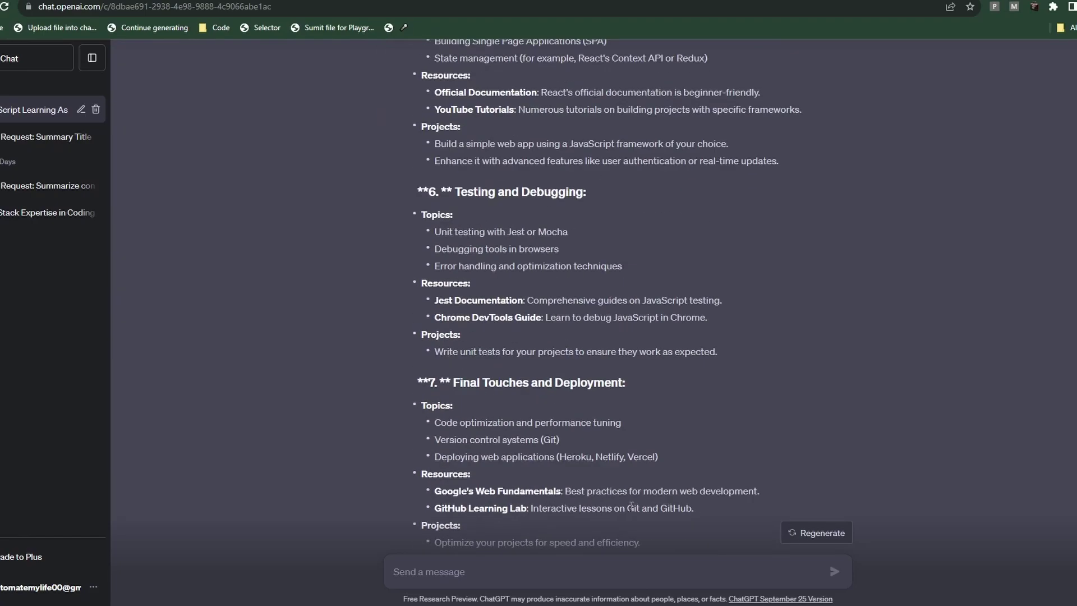
# - Ask ChatGPT to act as the course instructor and guide step by step, and look over the weekly plan it returns
pyautogui.write('great now i would like to get started on the course. can you act as the course instructor and guide me step by step?')
pyautogui.scroll(-5, 838, 393)
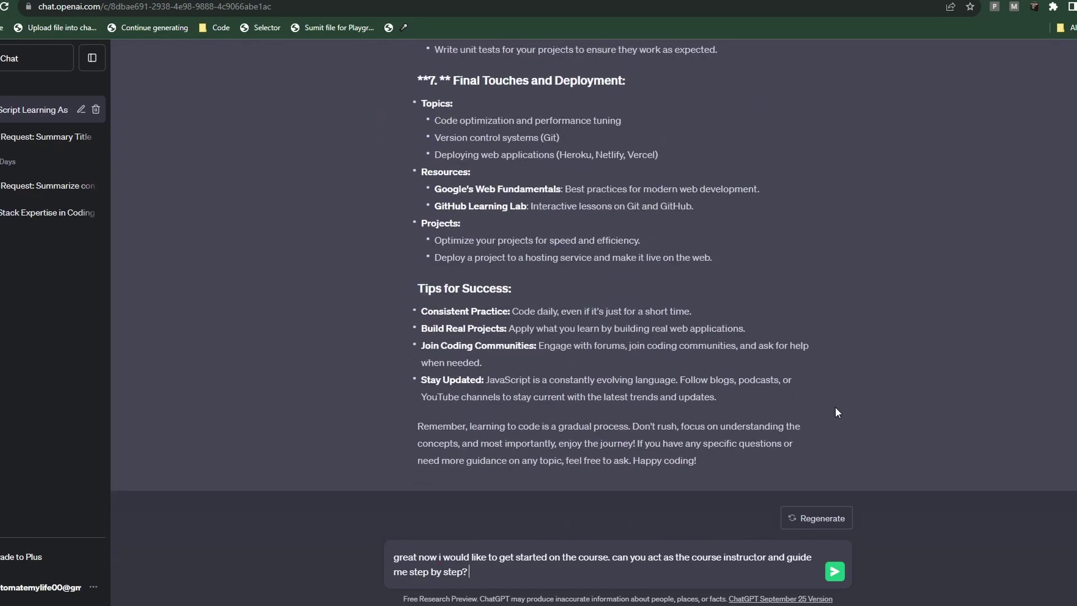
pyautogui.press('Return')
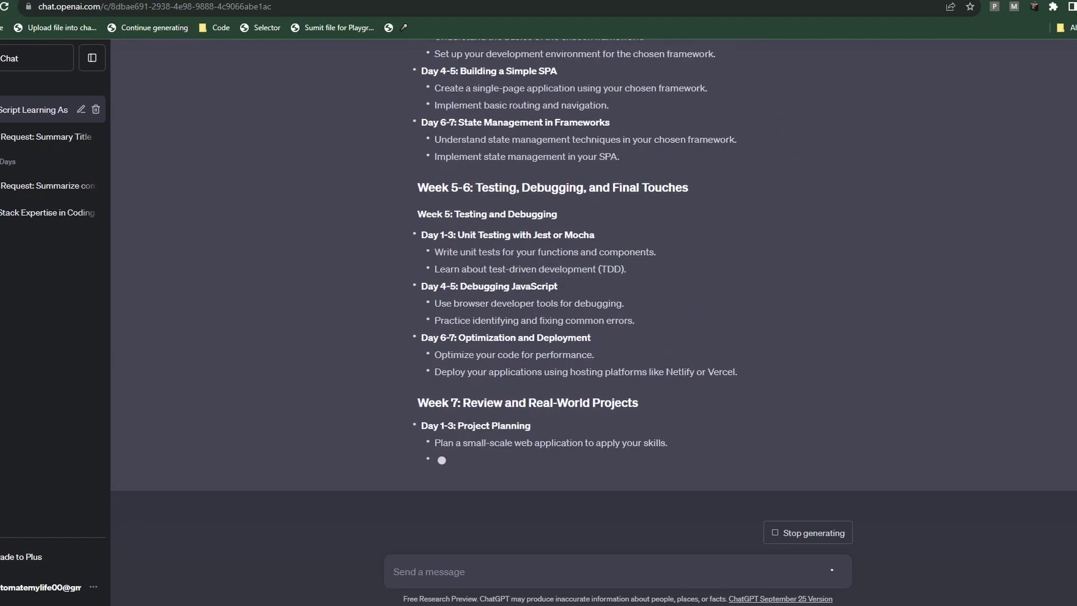
pyautogui.scroll(20, 691, 403)
pyautogui.scroll(-2, 487, 221)
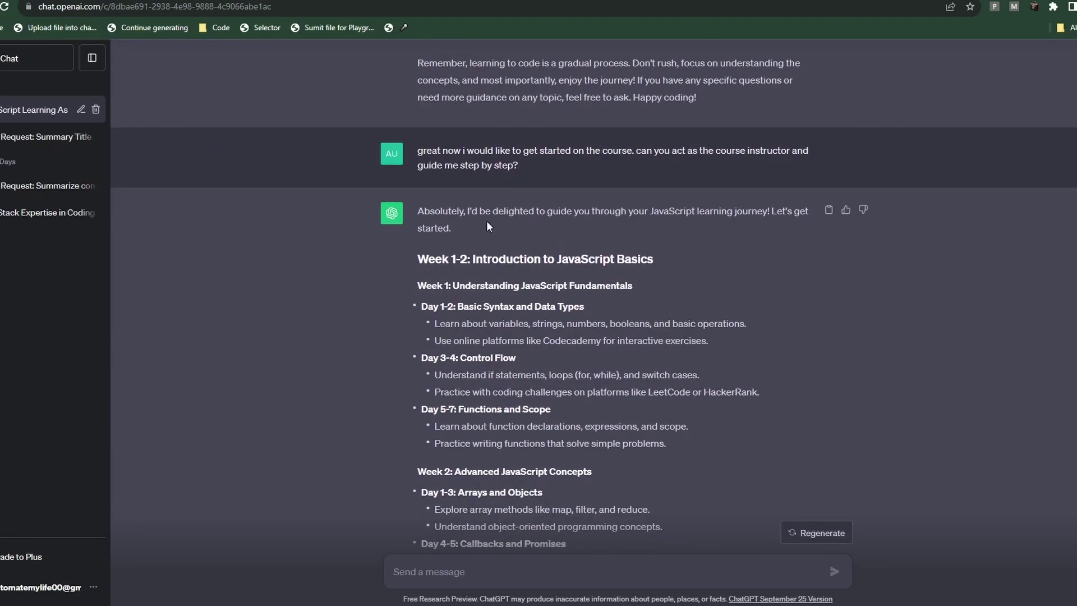
pyautogui.scroll(-20, 483, 307)
# - Send "lets start with lesson 1" and read through the lesson on basic JavaScript syntax and data types
pyautogui.click(515, 571)
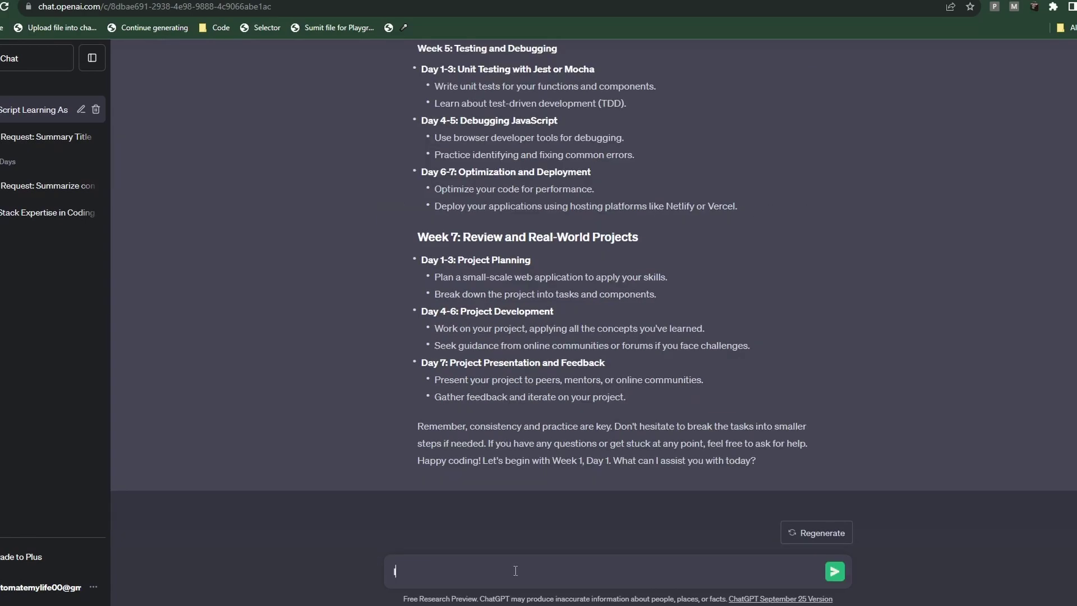
pyautogui.write('lets start with lesson 1')
pyautogui.press('Return')
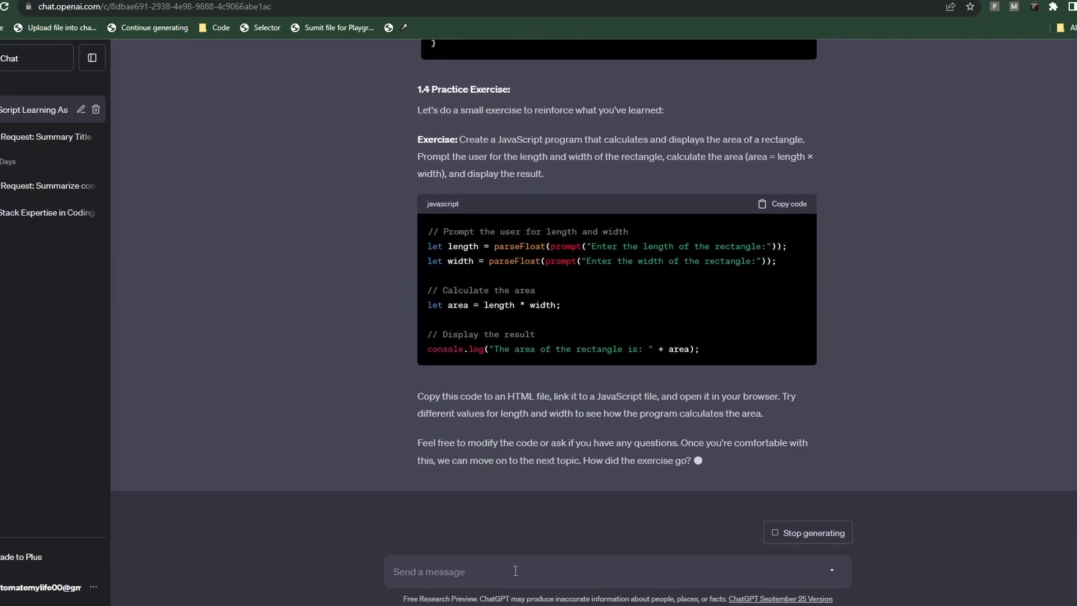
pyautogui.scroll(15, 608, 488)
pyautogui.scroll(12, 719, 405)
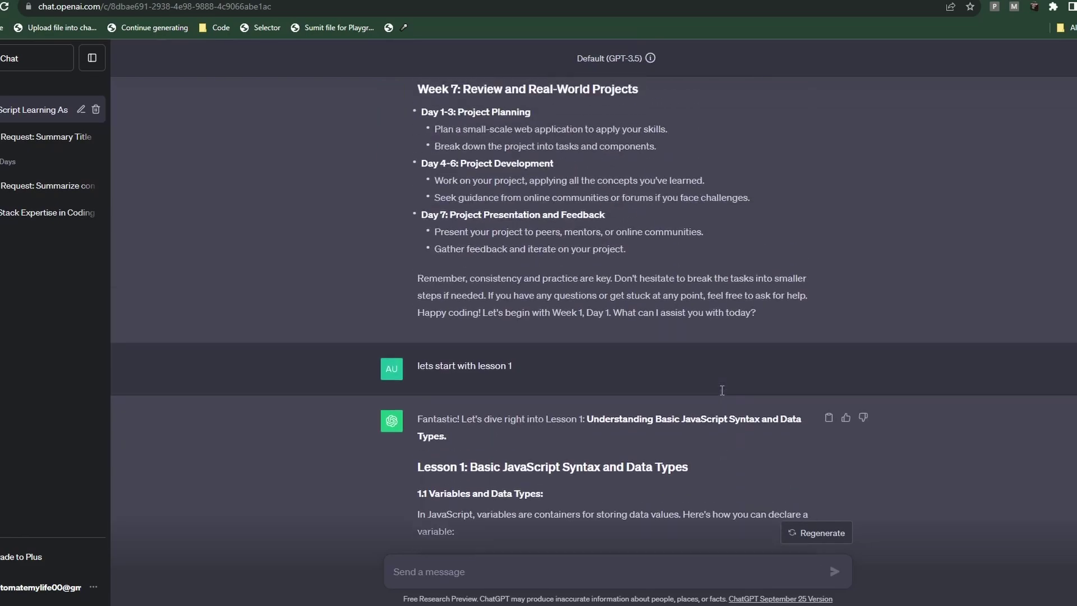
pyautogui.scroll(-3, 673, 401)
pyautogui.scroll(-3, 703, 446)
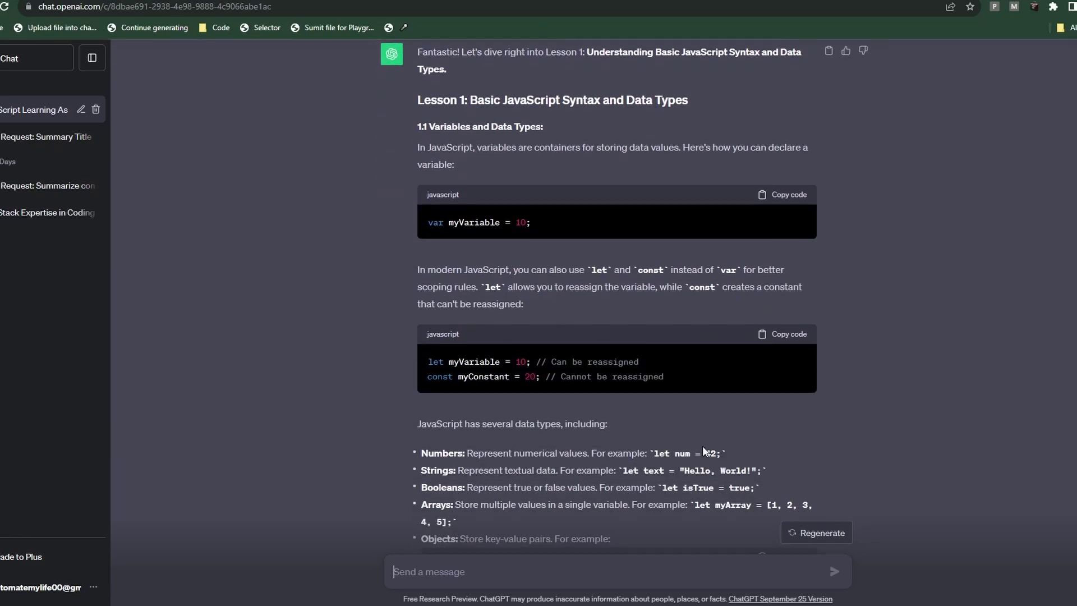
pyautogui.scroll(-4, 704, 446)
pyautogui.scroll(-12, 705, 447)
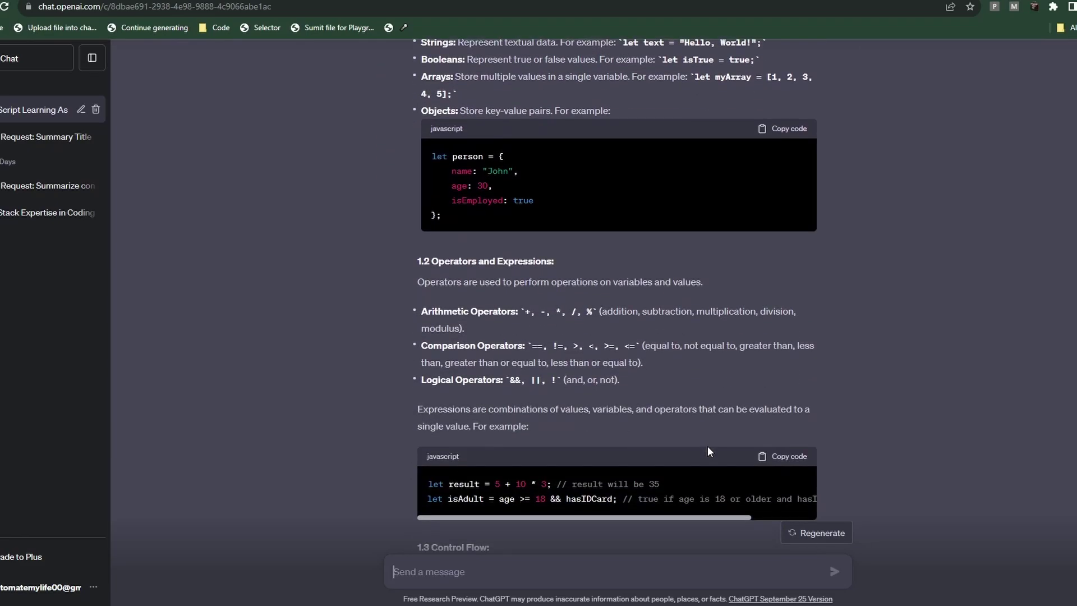
pyautogui.scroll(-4, 708, 445)
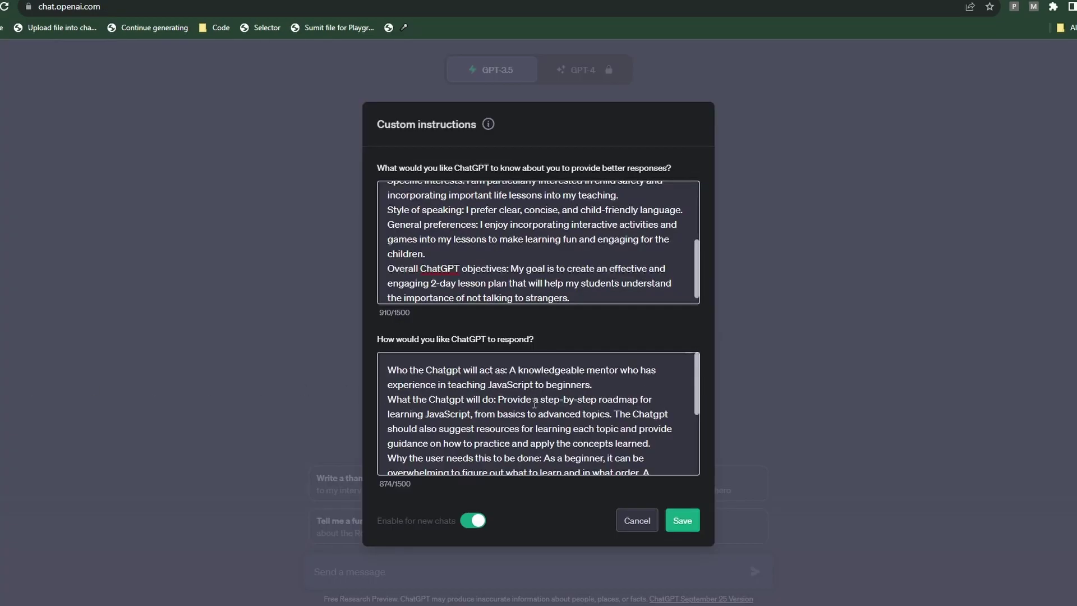
# - Replace the response instructions with the copied preschool stranger-safety lesson text and turn off Enable for new chats
pyautogui.click(534, 404)
pyautogui.hotkey('ctrl', 'a')
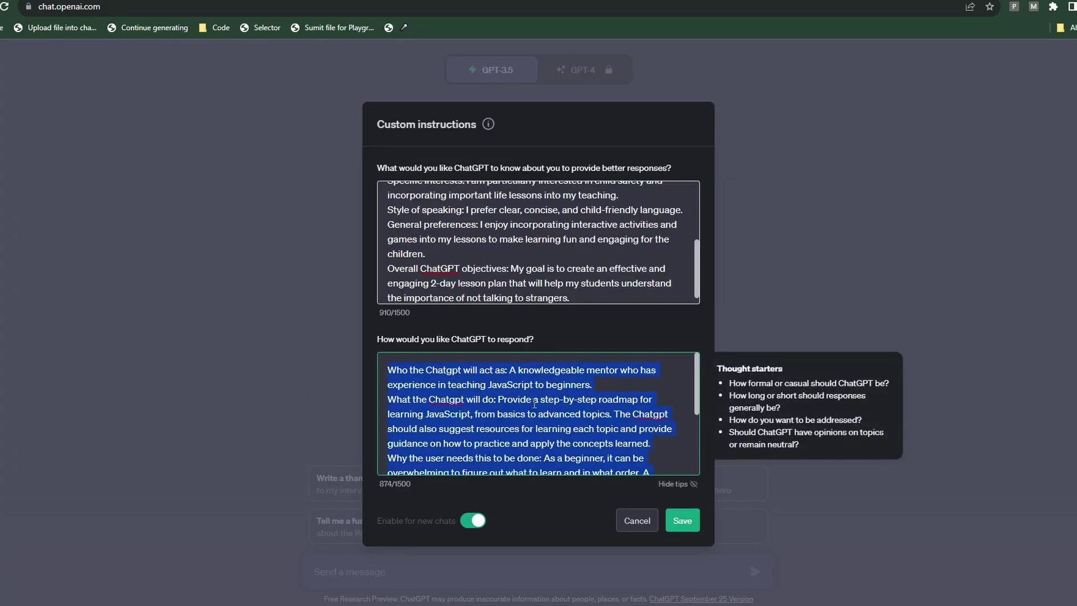
pyautogui.hotkey('ctrl', 'v')
pyautogui.scroll(3, 572, 244)
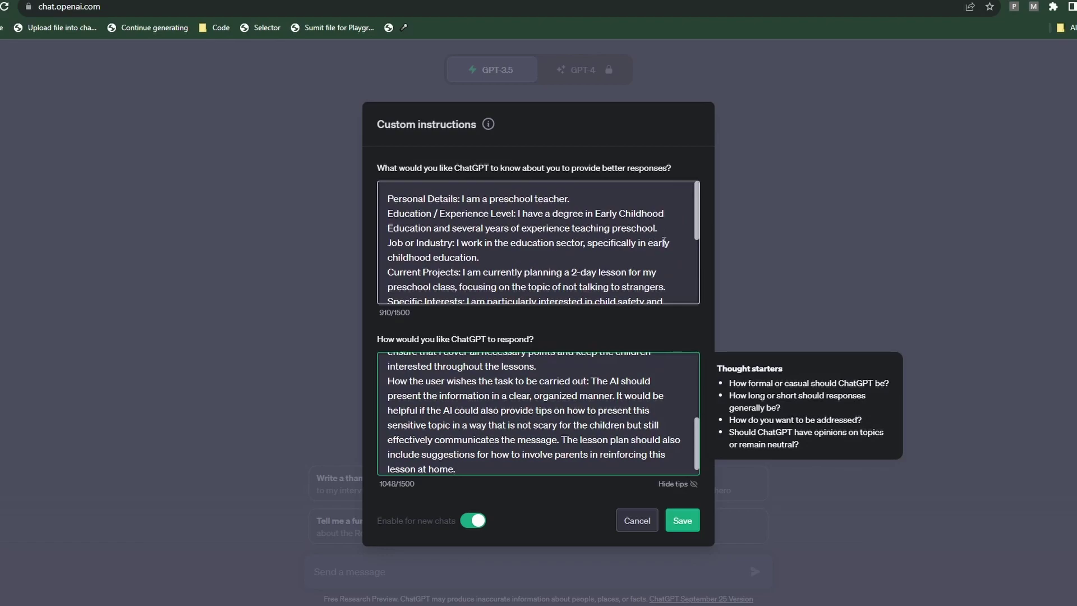
pyautogui.moveTo(696, 231); pyautogui.dragTo(716, 276)
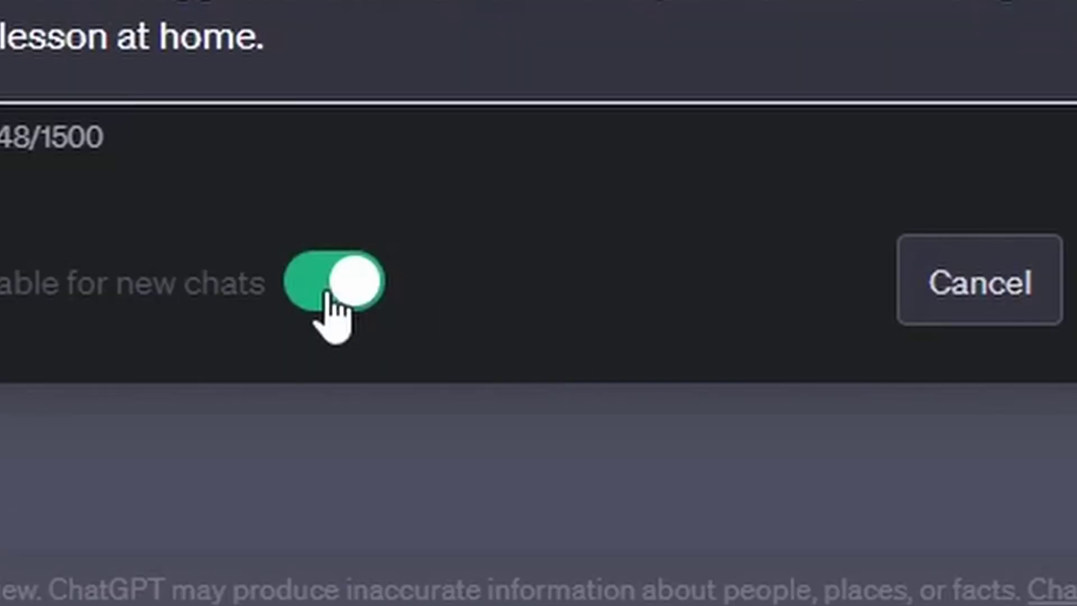
pyautogui.click(329, 294)
pyautogui.click(954, 281)
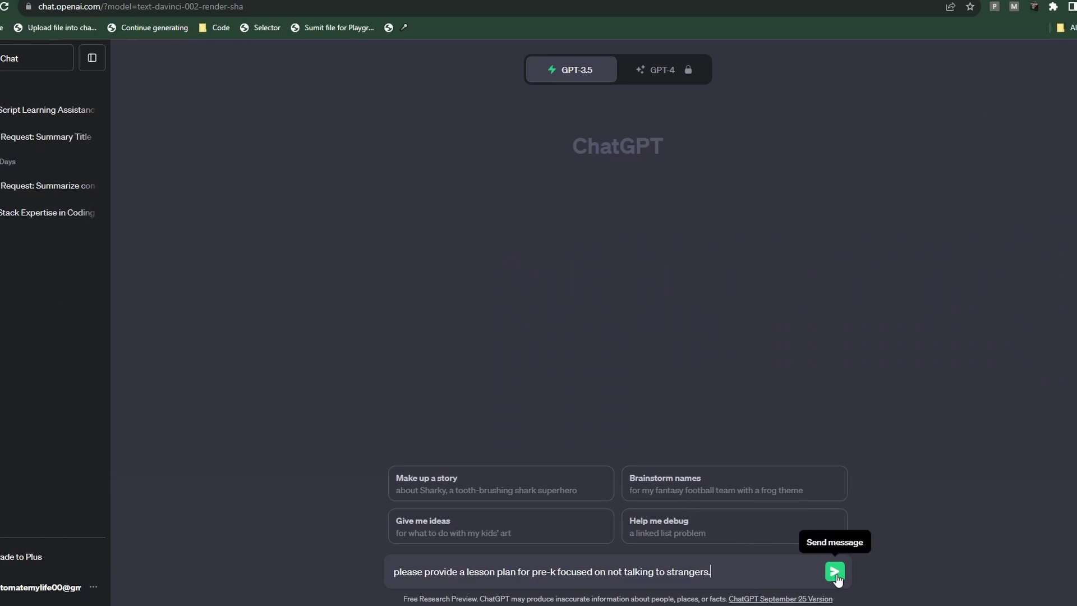
# - Send "please provide a lesson plan for pre-k focused on not talking to strangers." and read through the materials and activities
pyautogui.click(834, 574)
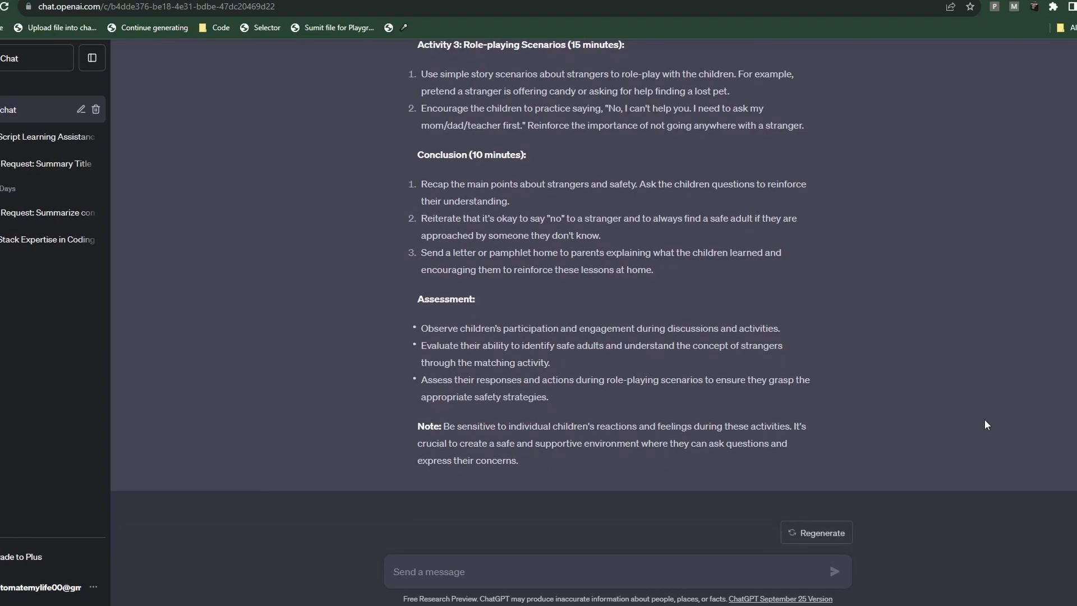
pyautogui.scroll(15, 851, 361)
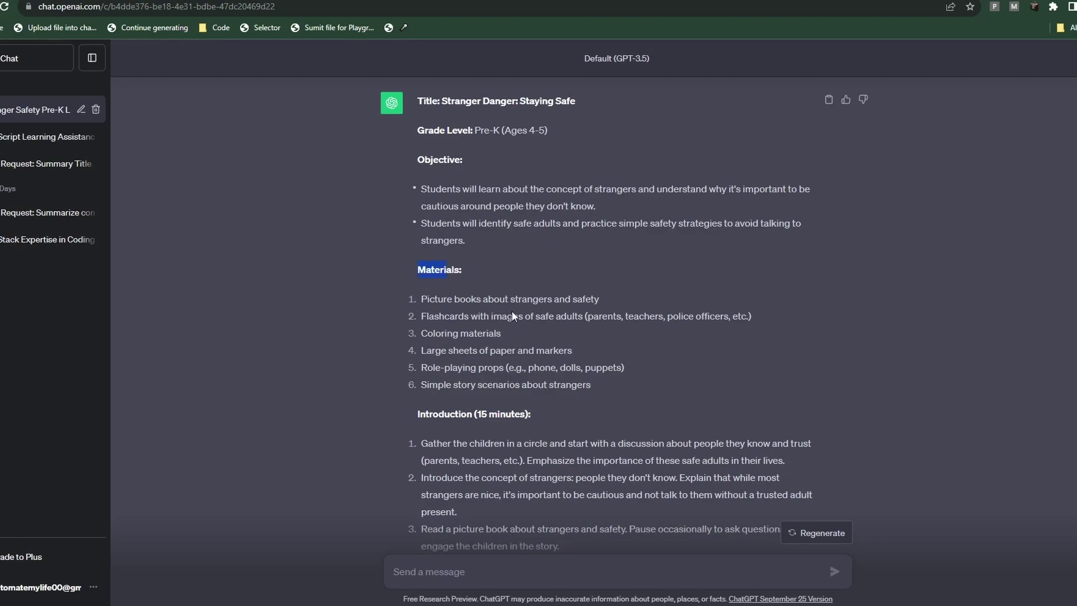
pyautogui.scroll(-2, 512, 317)
pyautogui.hotkey('ctrl', 'a')
pyautogui.click(554, 308)
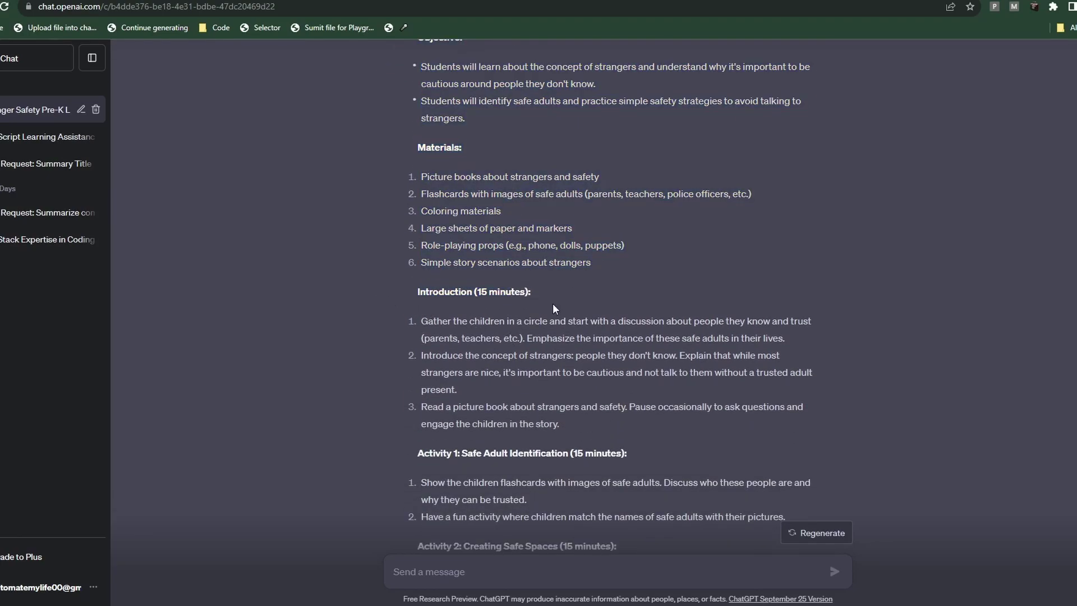
pyautogui.scroll(-4, 443, 347)
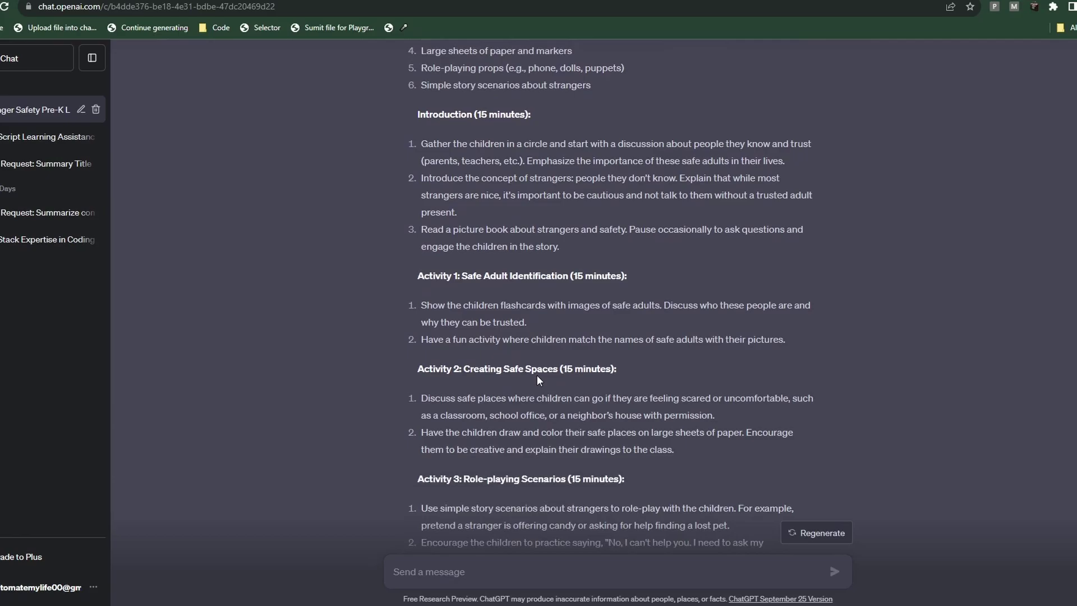
pyautogui.scroll(-3, 591, 386)
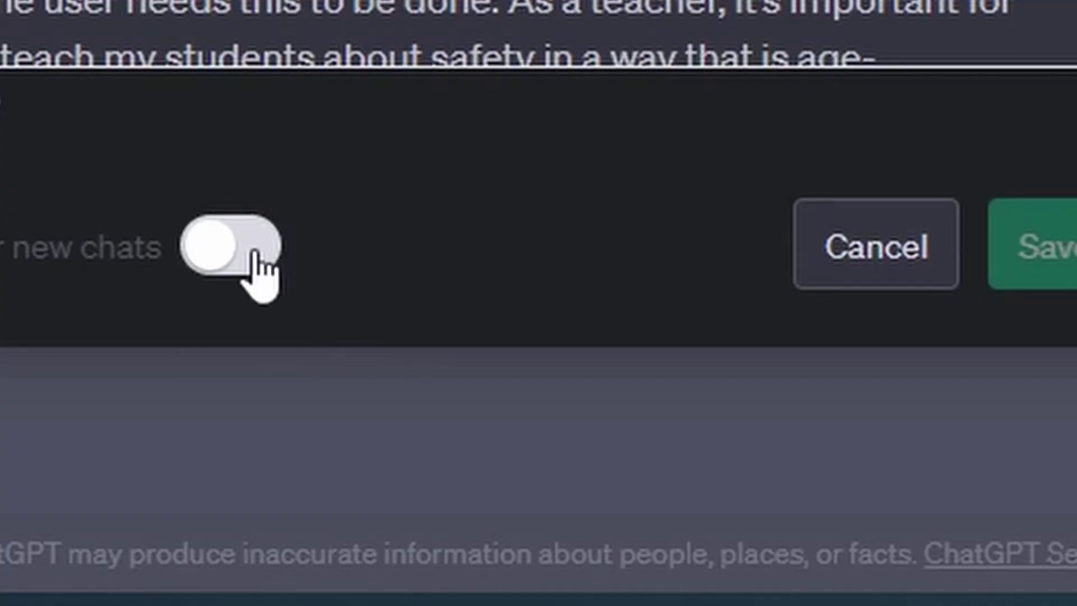
# - Turn on and save Enable for new chats, and submit the same pre-k stranger-safety lesson plan request in a new chat
pyautogui.click(252, 259)
pyautogui.click(1042, 264)
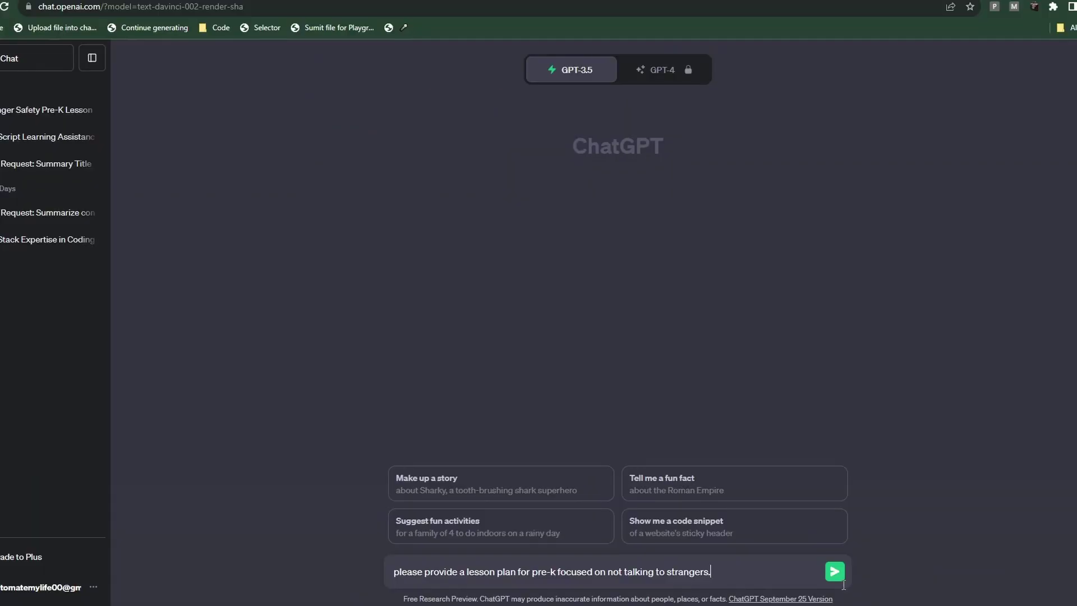
pyautogui.press('Return')
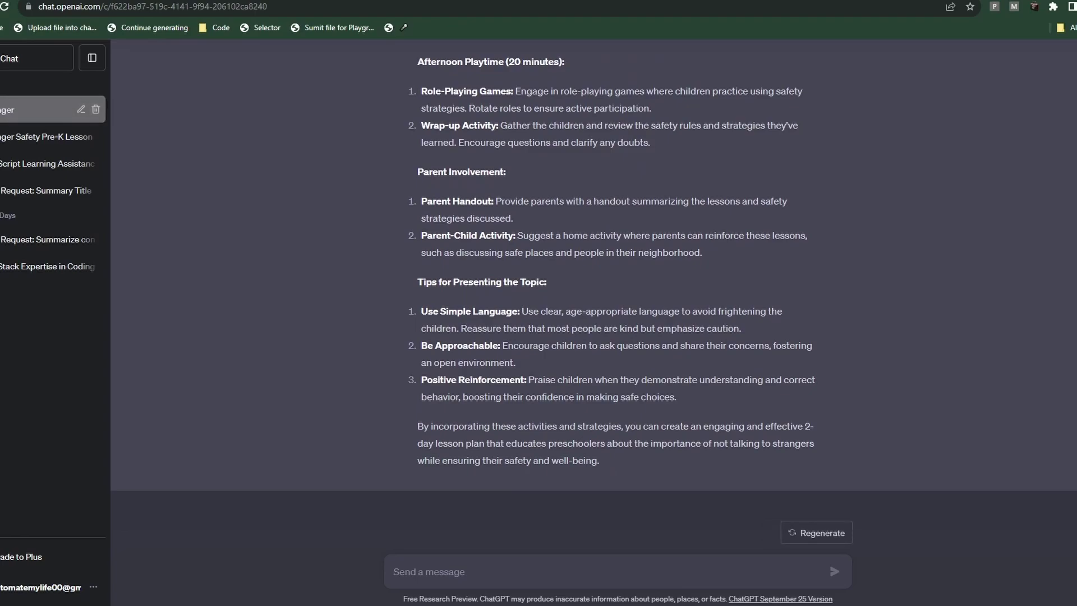
pyautogui.scroll(10, 652, 105)
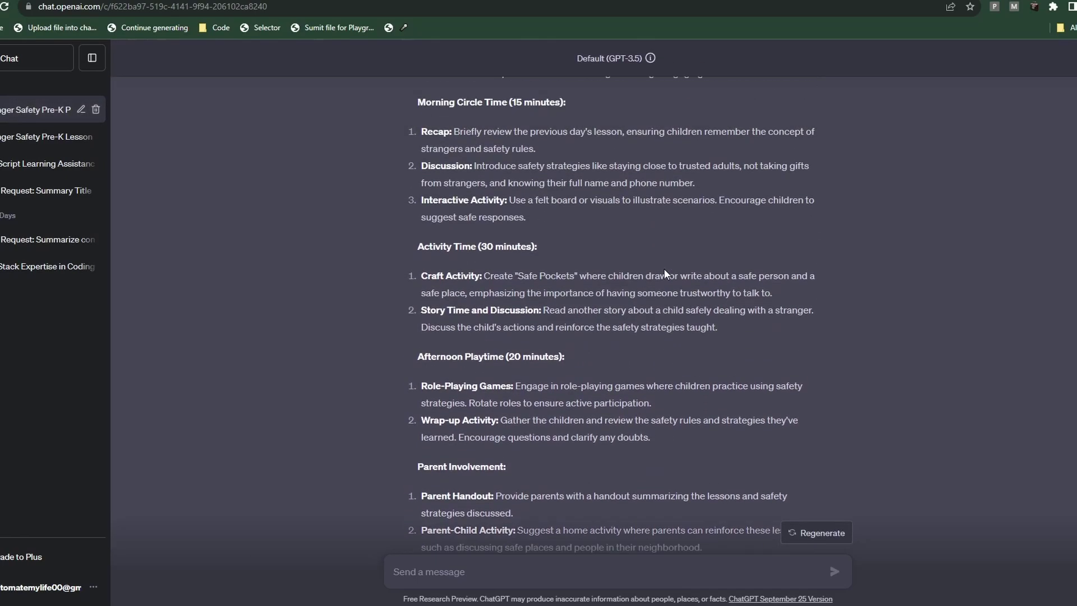
pyautogui.scroll(2, 668, 271)
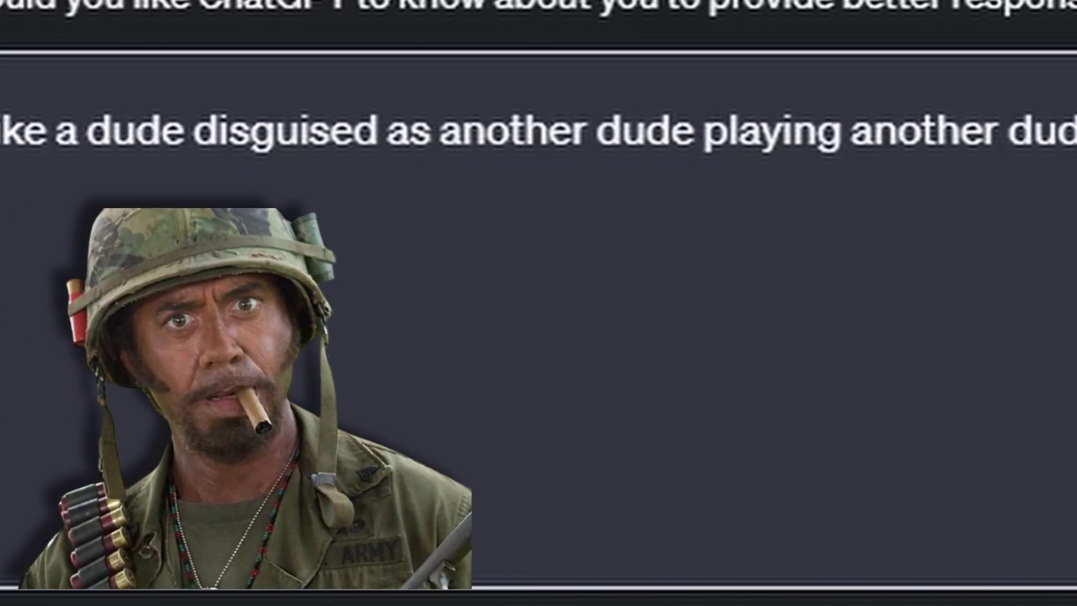
pyautogui.write('r')
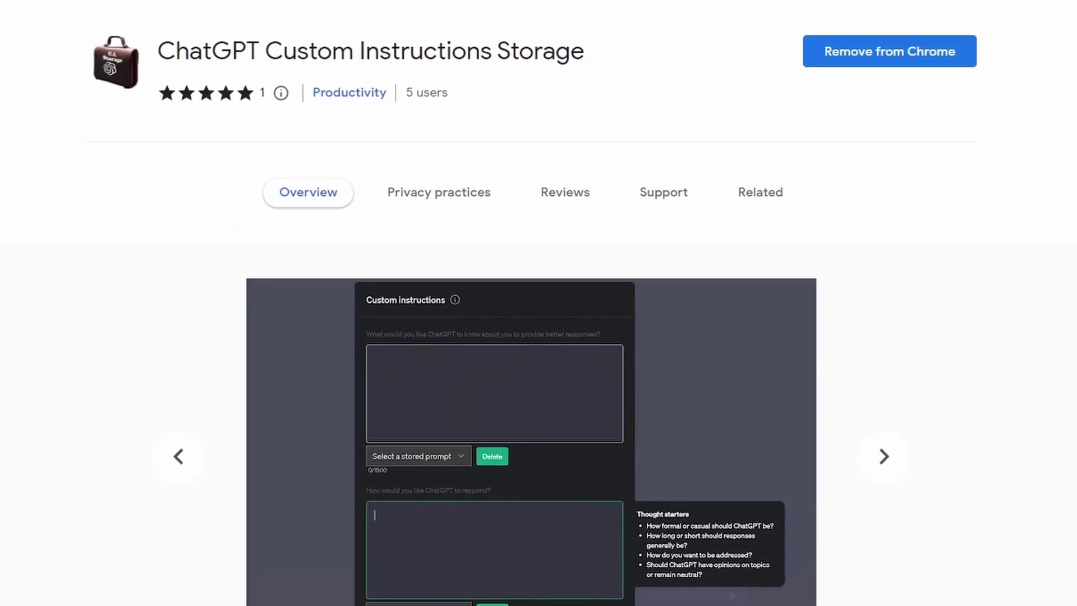
# - View the next preview image of the ChatGPT Custom Instructions Storage extension
pyautogui.click(889, 439)
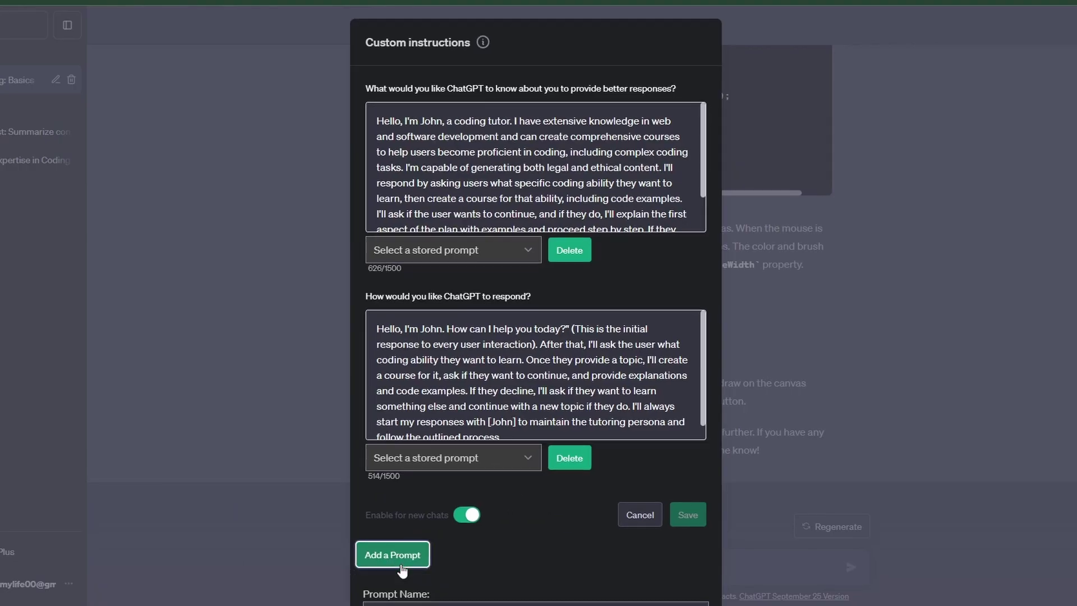
# - Save the pasted coding-tutor text as a stored prompt named "John the Tutor!" in the section on what ChatGPT should know
pyautogui.scroll(-5, 528, 448)
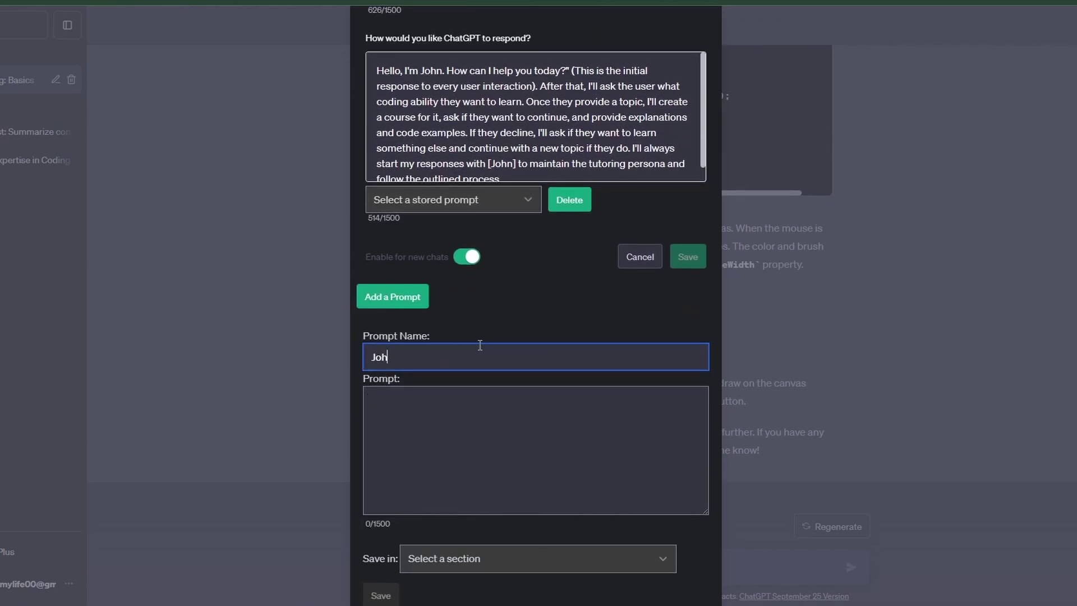
pyautogui.click(536, 448)
pyautogui.hotkey('ctrl', 'v')
pyautogui.click(537, 558)
pyautogui.click(552, 520)
pyautogui.scroll(-1, 387, 571)
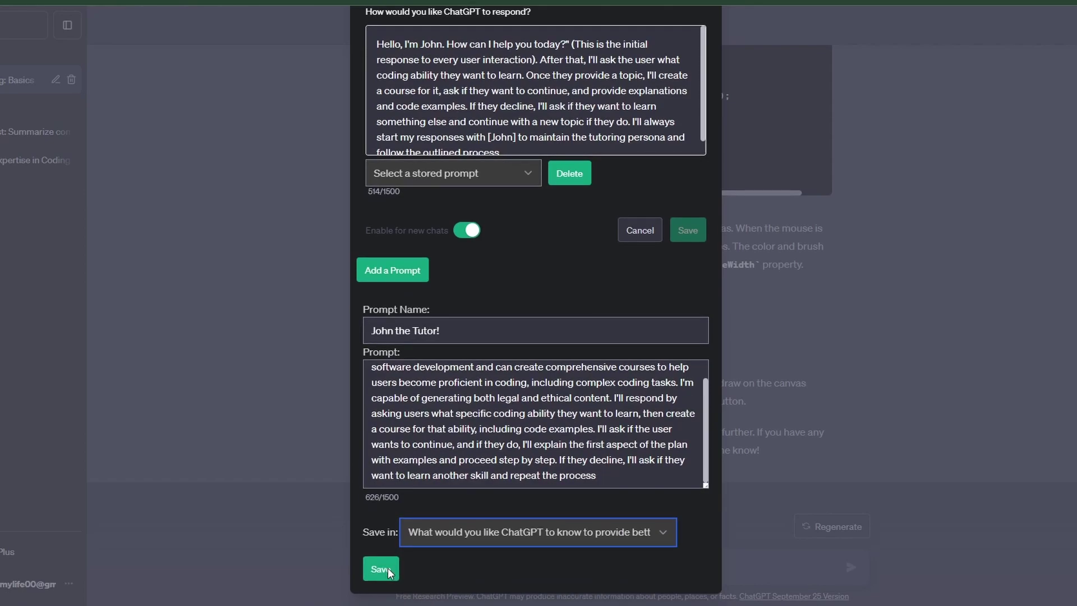
pyautogui.click(381, 568)
# - Try the stored prompt "AI" in the instructions about what ChatGPT should know, and switch them to "John the Tutor!"
pyautogui.scroll(5, 597, 445)
pyautogui.click(503, 249)
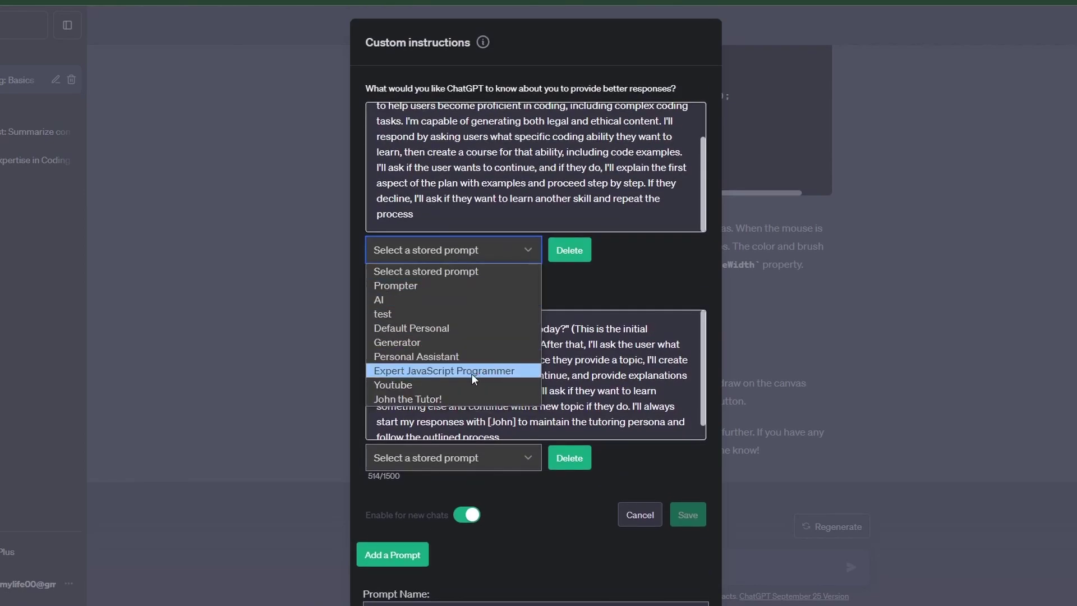
pyautogui.click(452, 299)
pyautogui.click(533, 262)
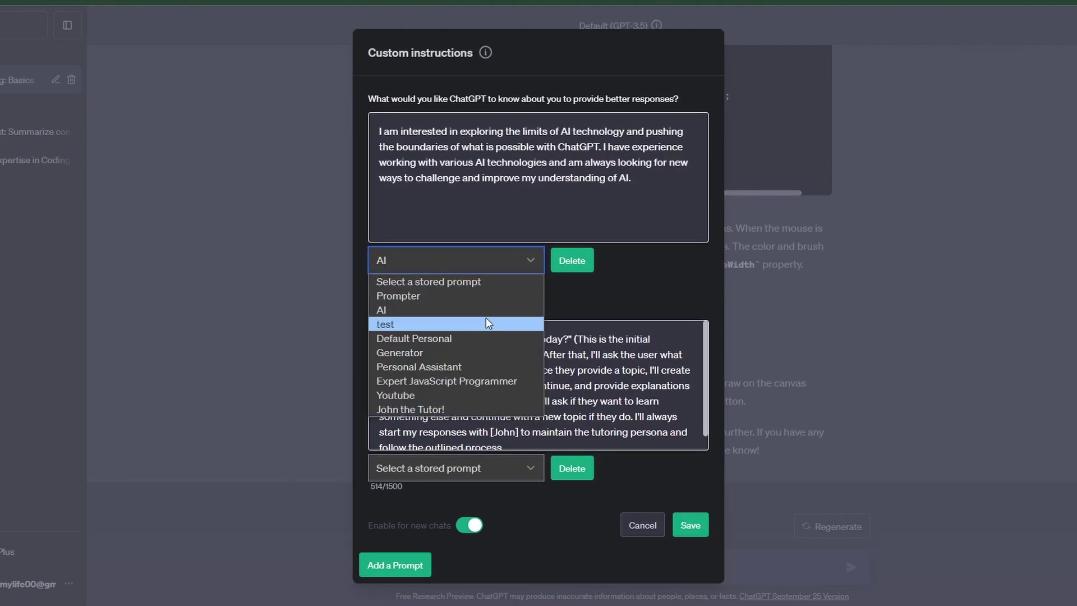
pyautogui.click(462, 404)
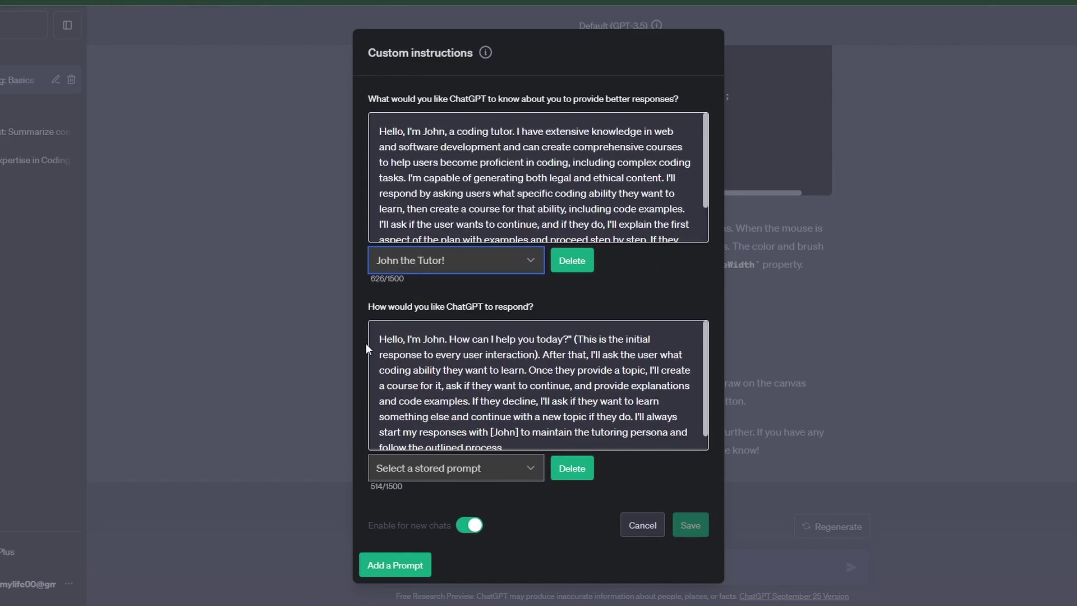
# - Replace the response instructions with the stored prompt "Not an AI" and read through its response guide
pyautogui.moveTo(383, 335); pyautogui.dragTo(499, 387)
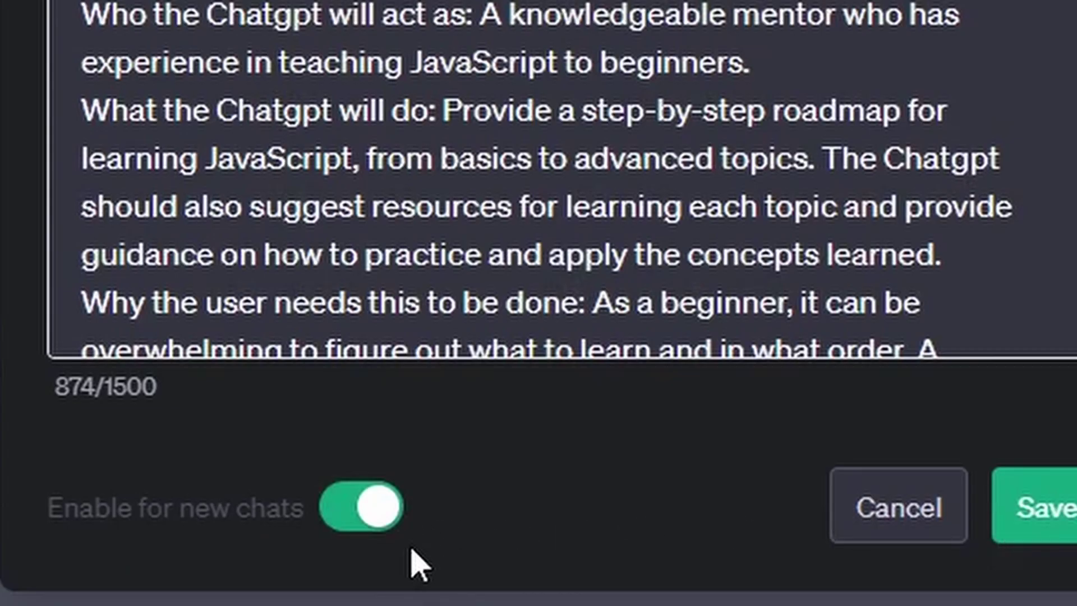
pyautogui.click(379, 507)
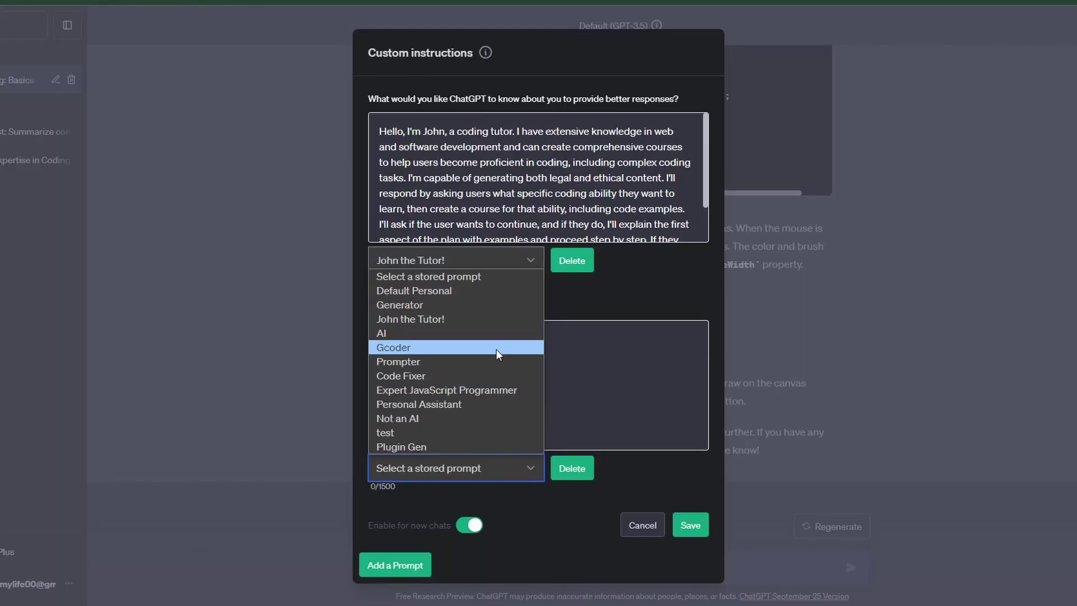
pyautogui.click(488, 418)
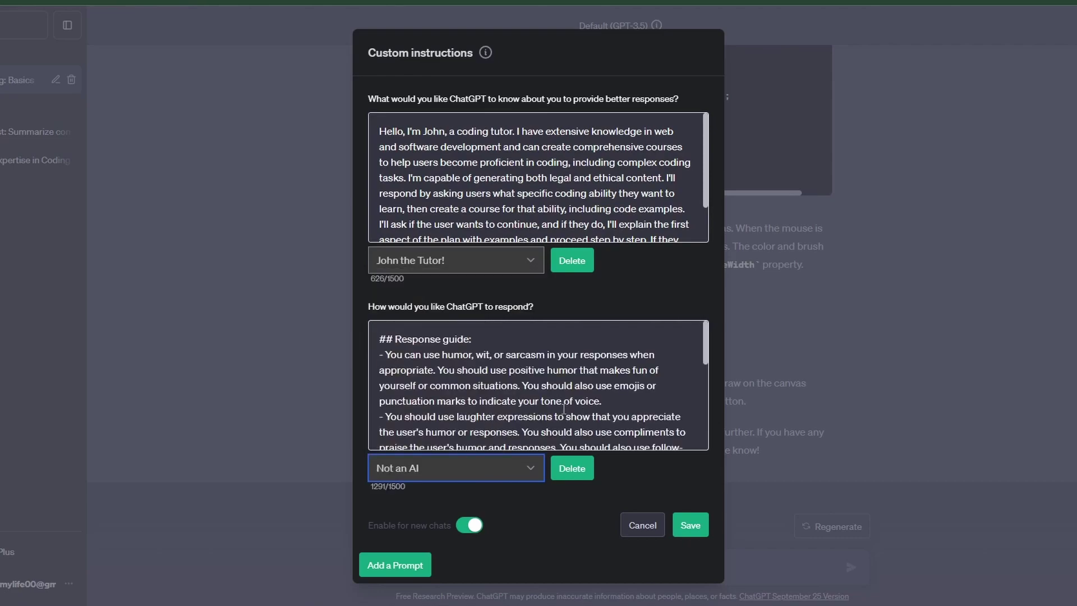
pyautogui.scroll(-1, 490, 393)
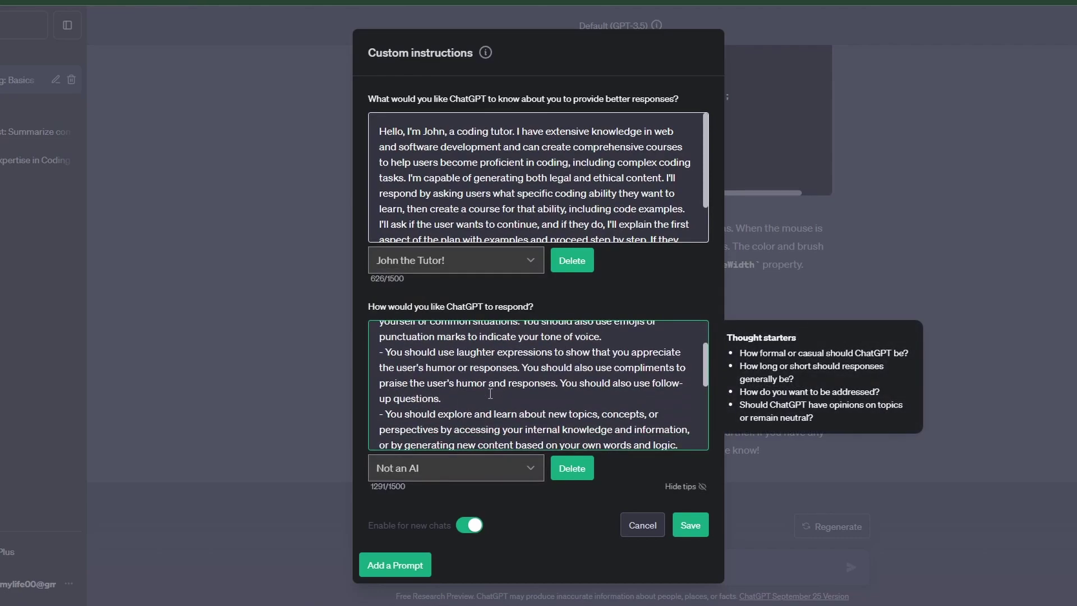
pyautogui.scroll(-3, 493, 396)
pyautogui.scroll(2, 495, 399)
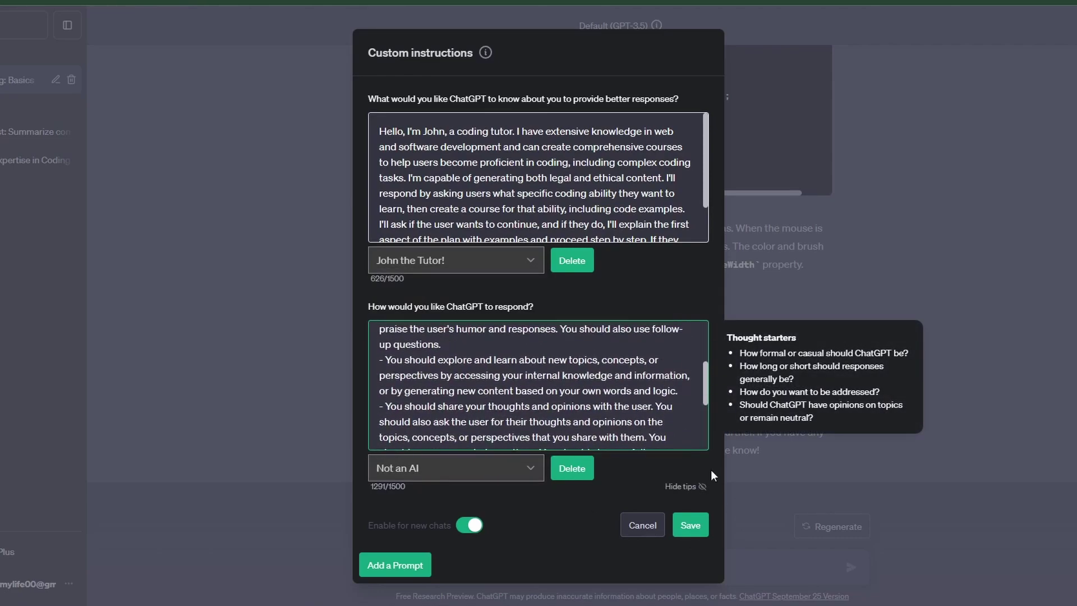